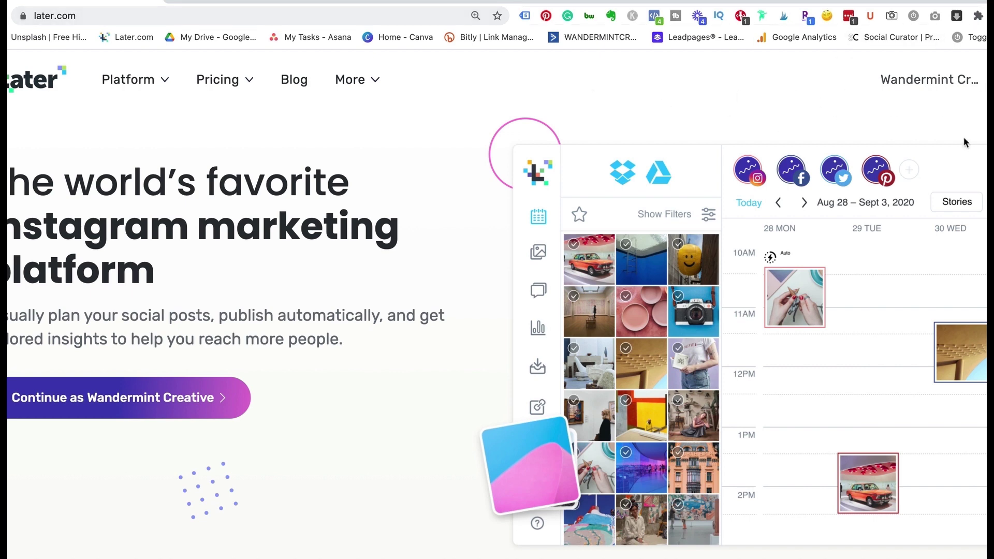
# - Continue into the Wandermint Creative account and remove the "unused" filter from the media beside the calendar
pyautogui.click(138, 405)
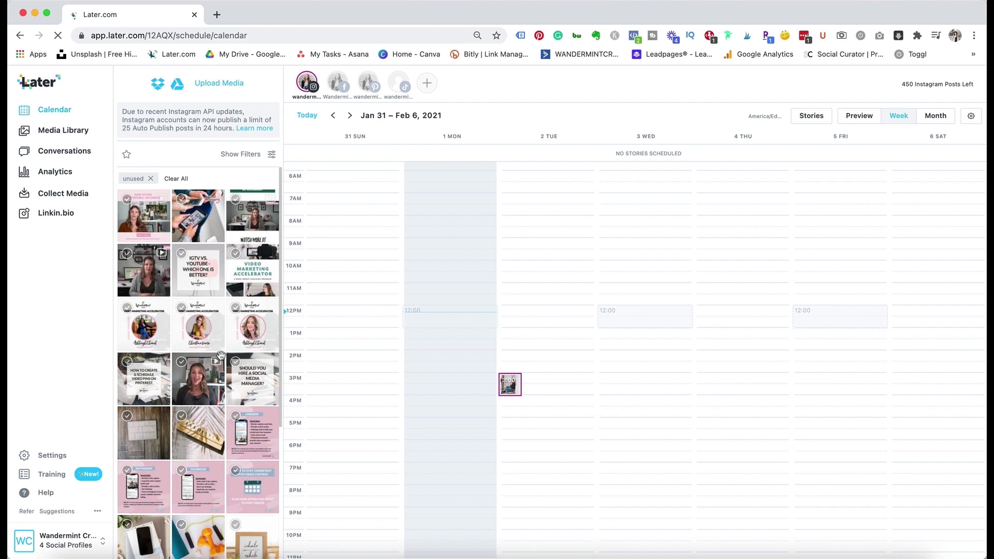
pyautogui.click(150, 179)
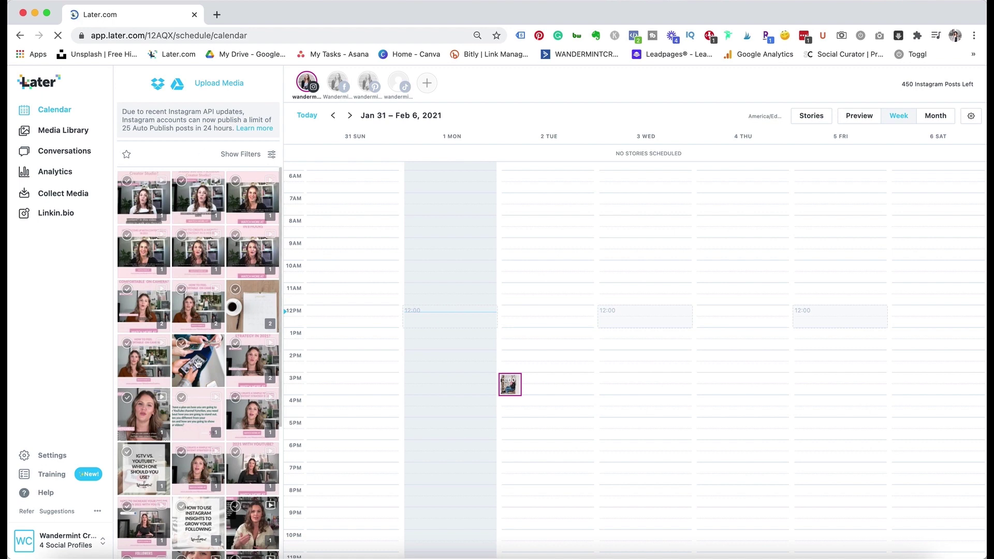
pyautogui.scroll(-5, 198, 364)
pyautogui.scroll(5, 197, 365)
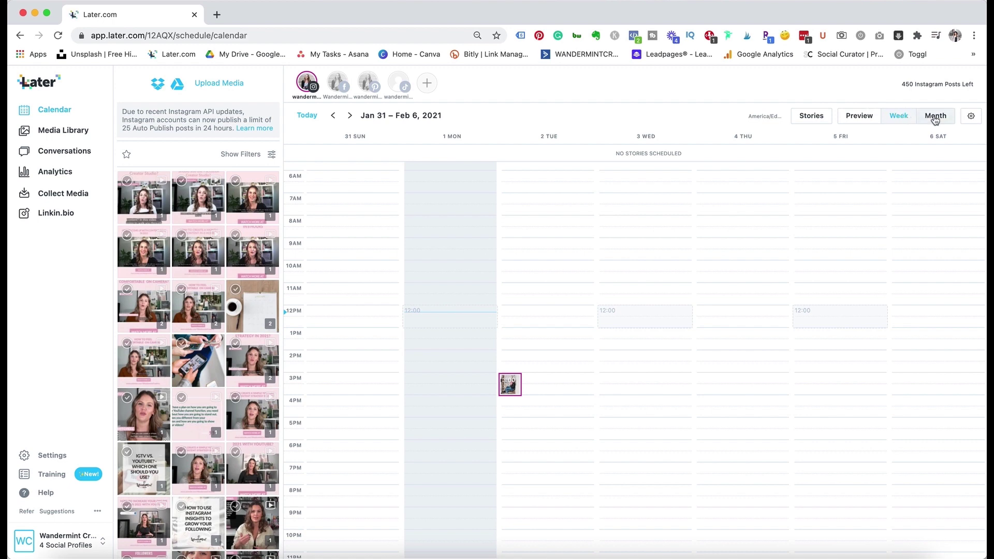
# - Show the scheduling calendar by month and advance it to April 2021
pyautogui.click(934, 117)
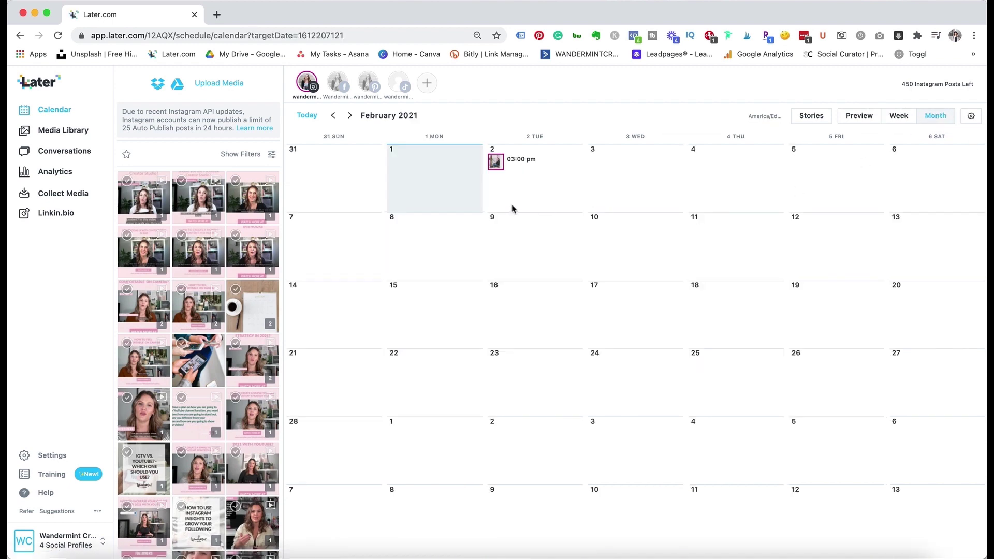
pyautogui.click(350, 115)
pyautogui.click(350, 115)
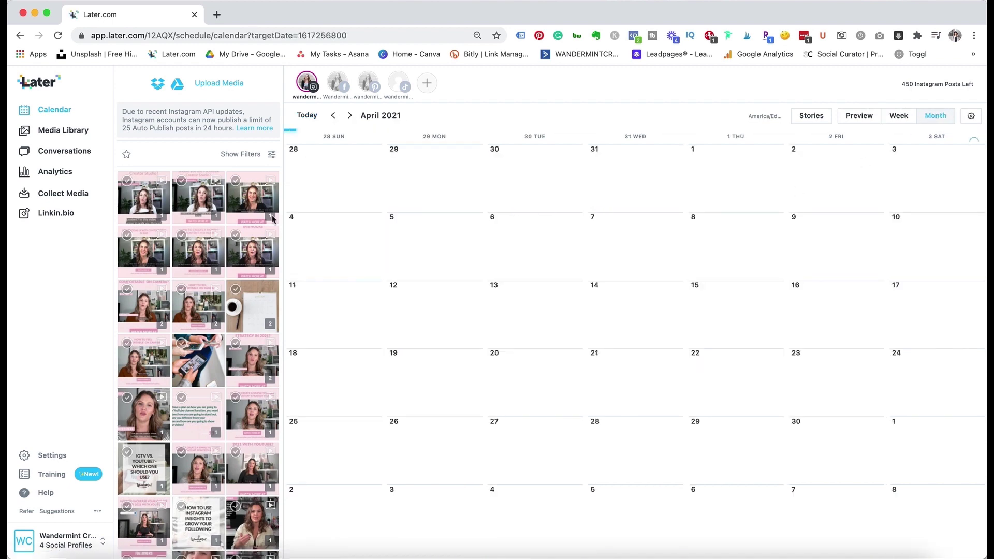
# - Start a new Instagram post by placing a media video on April 6, and leave it without saving
pyautogui.moveTo(267, 212); pyautogui.dragTo(511, 277)
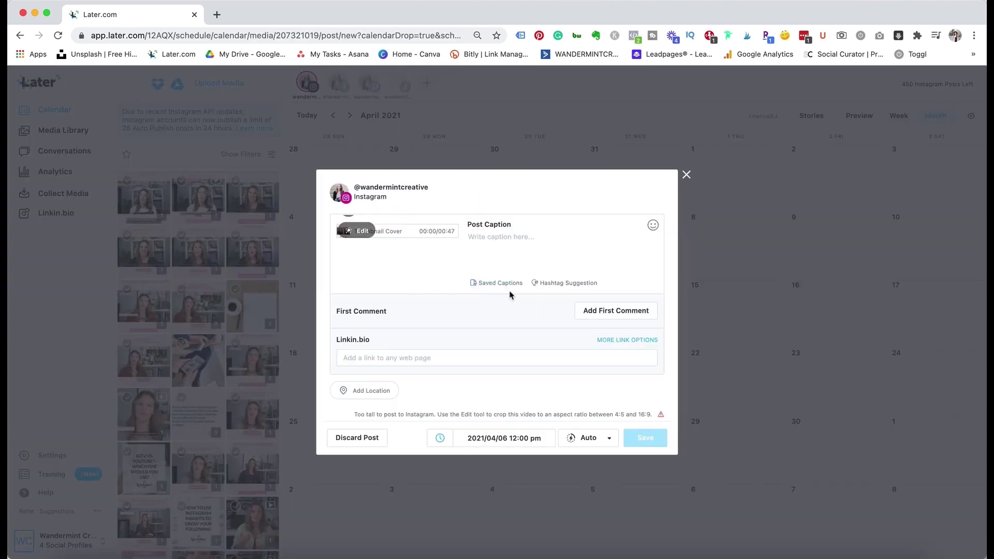
pyautogui.click(682, 104)
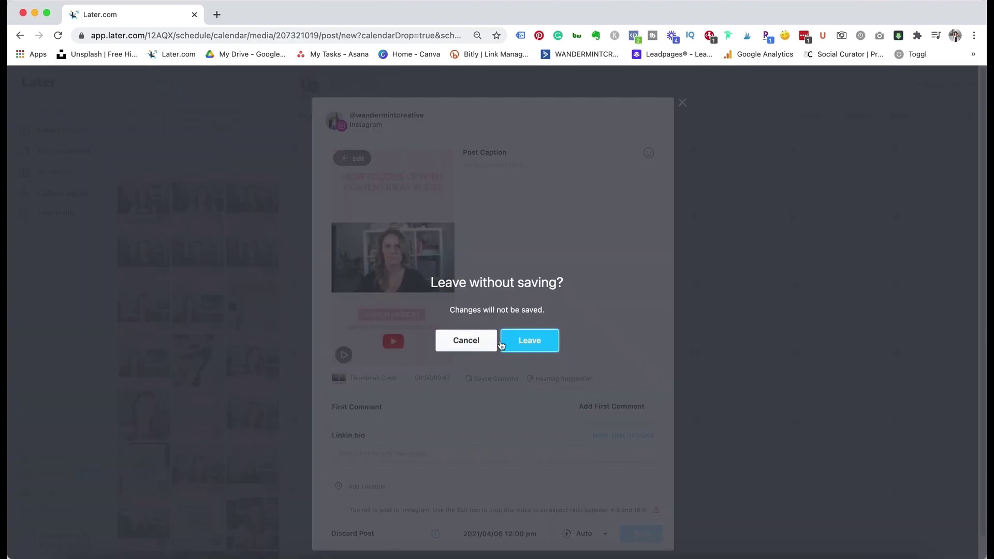
pyautogui.click(528, 340)
# - Show the calendar by week and look through the hourly posting slots
pyautogui.click(899, 116)
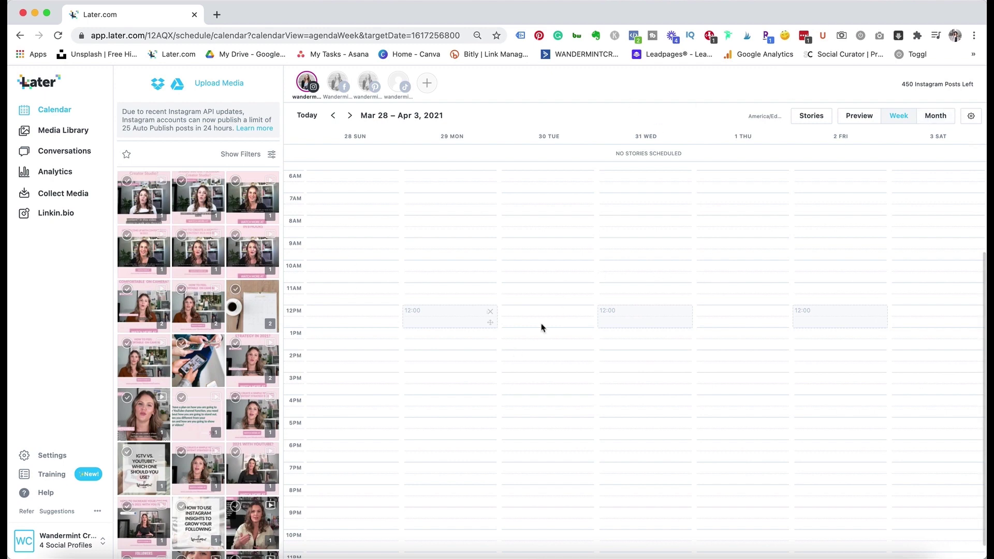
pyautogui.scroll(5, 497, 260)
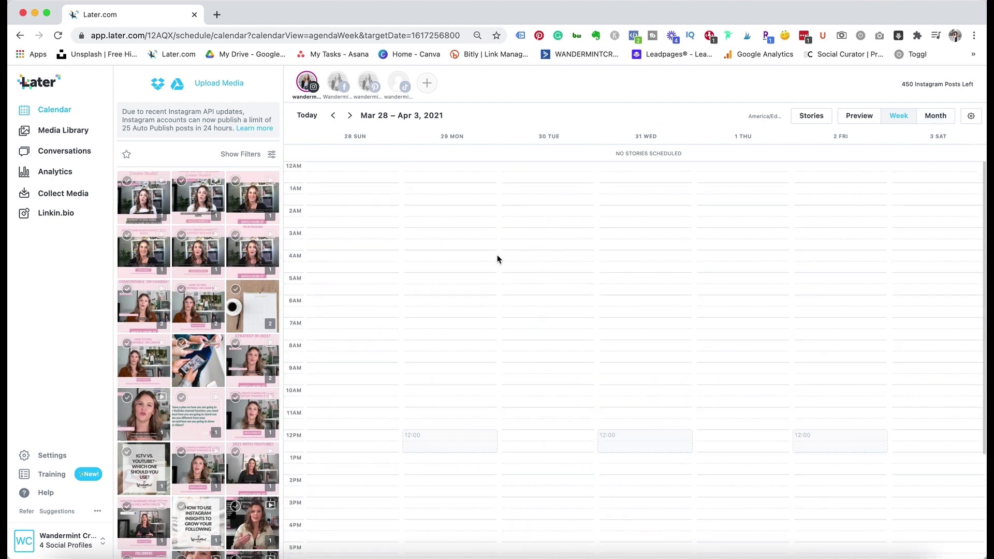
pyautogui.scroll(-5, 497, 259)
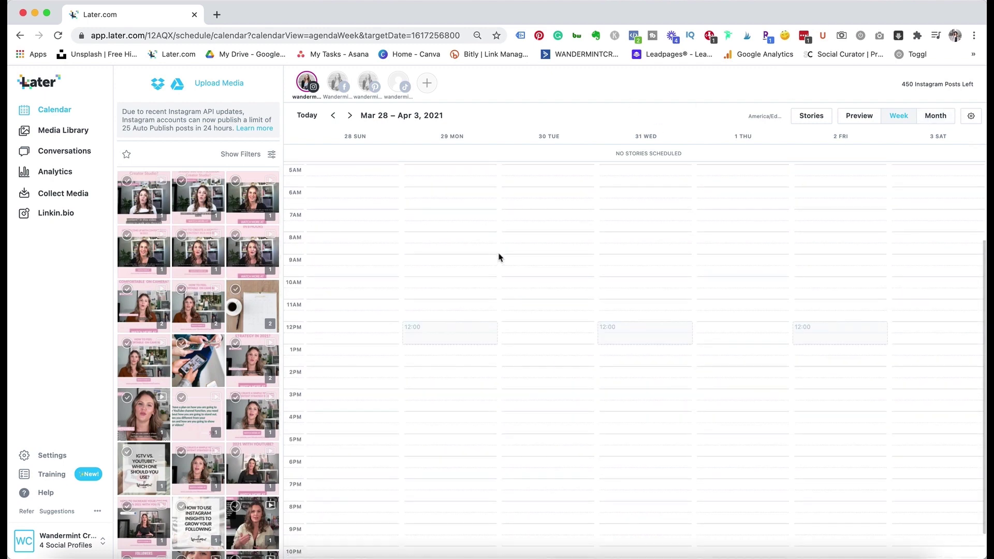
# - View the Stories schedule and try moving a media video onto its timeline
pyautogui.click(811, 117)
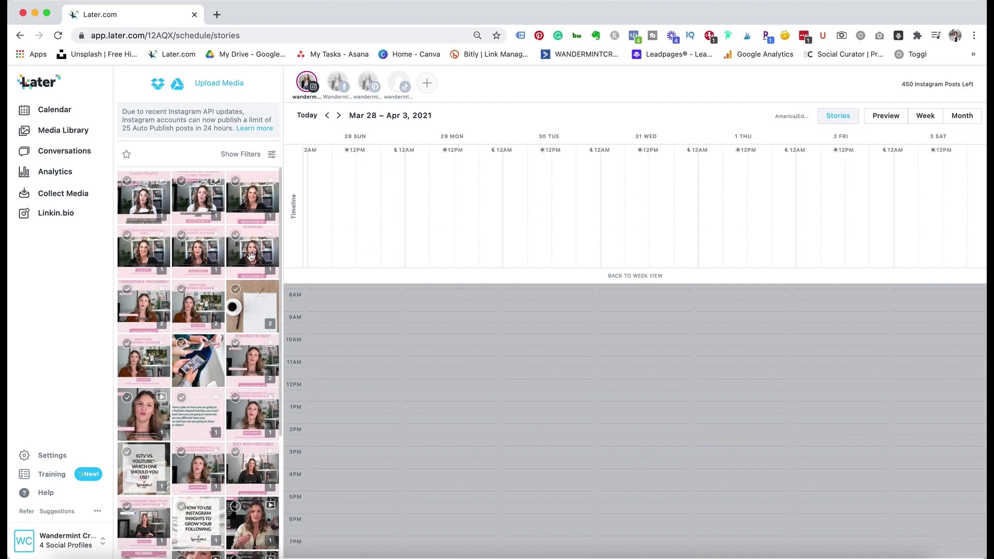
pyautogui.moveTo(251, 256); pyautogui.dragTo(332, 275)
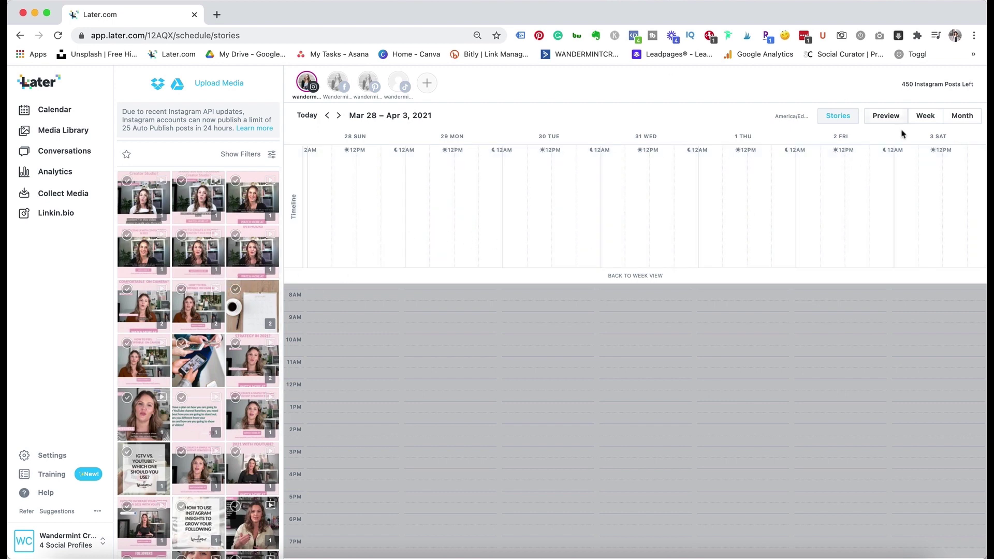
# - Review the Instagram feed preview grid and view the private link for sharing the calendar
pyautogui.click(880, 119)
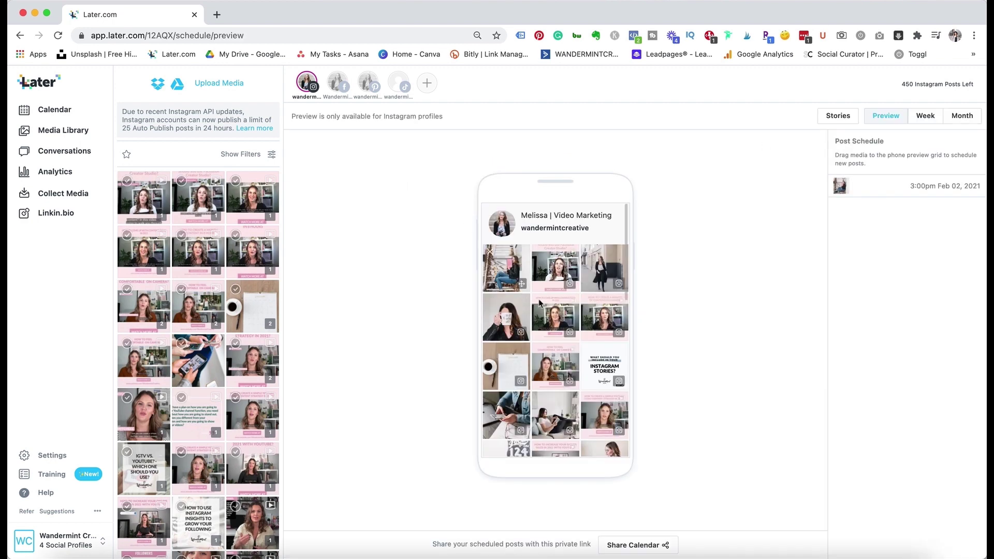
pyautogui.scroll(-10, 543, 305)
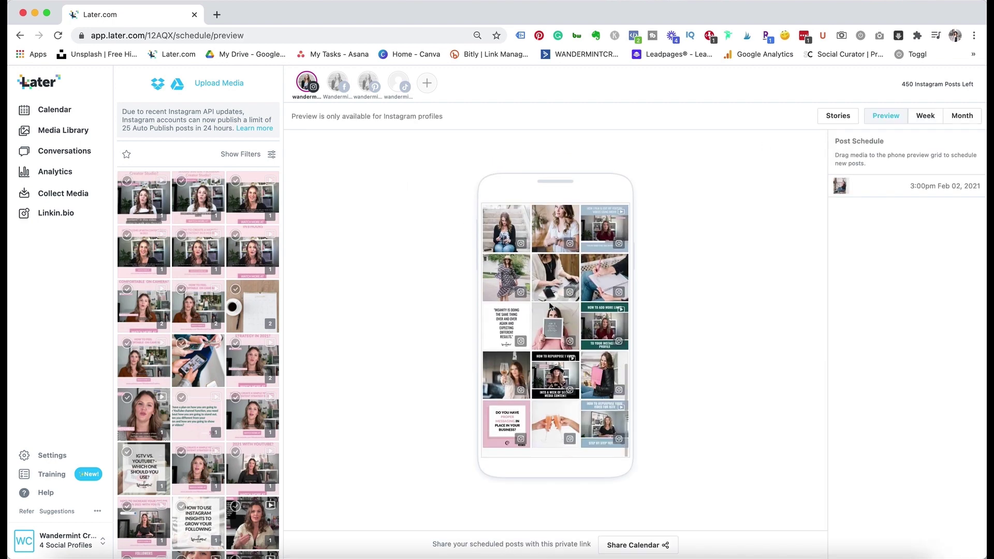
pyautogui.scroll(10, 550, 310)
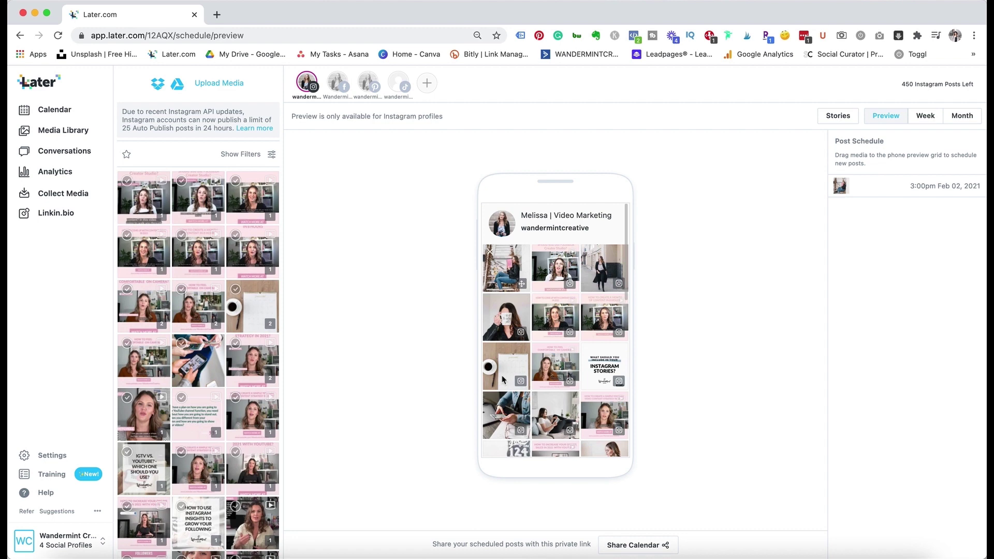
pyautogui.click(638, 545)
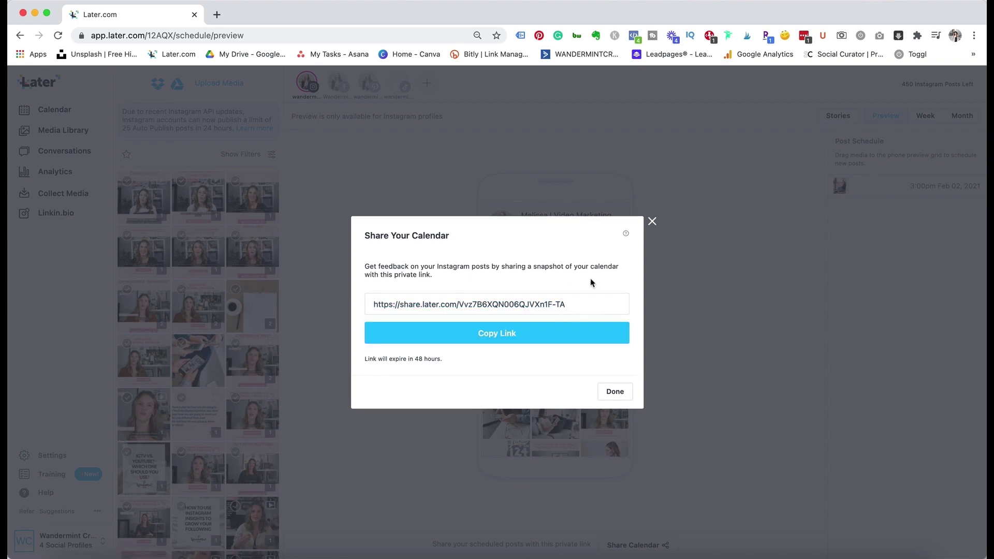
pyautogui.click(652, 222)
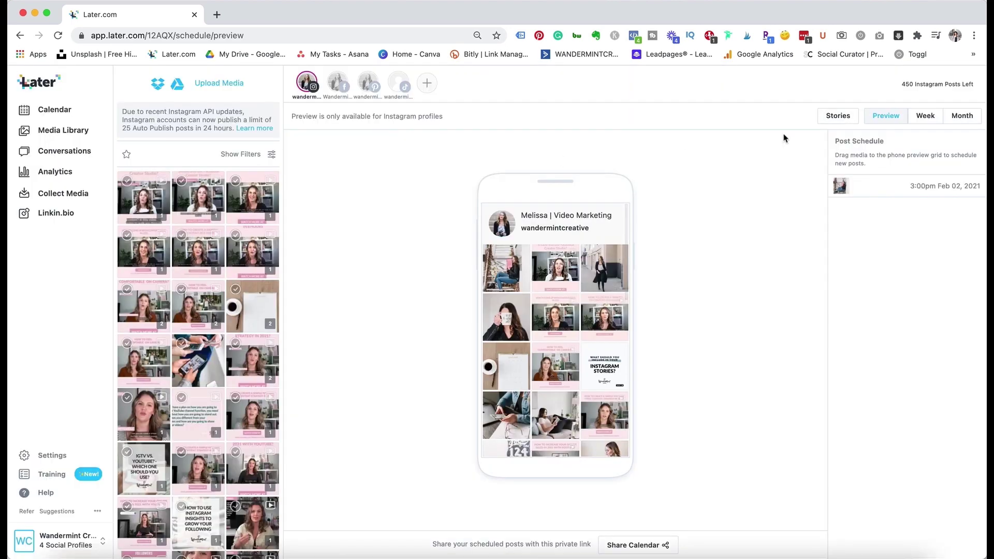
# - Return to the month calendar and view it for the Facebook profile and the TikTok profile
pyautogui.click(961, 116)
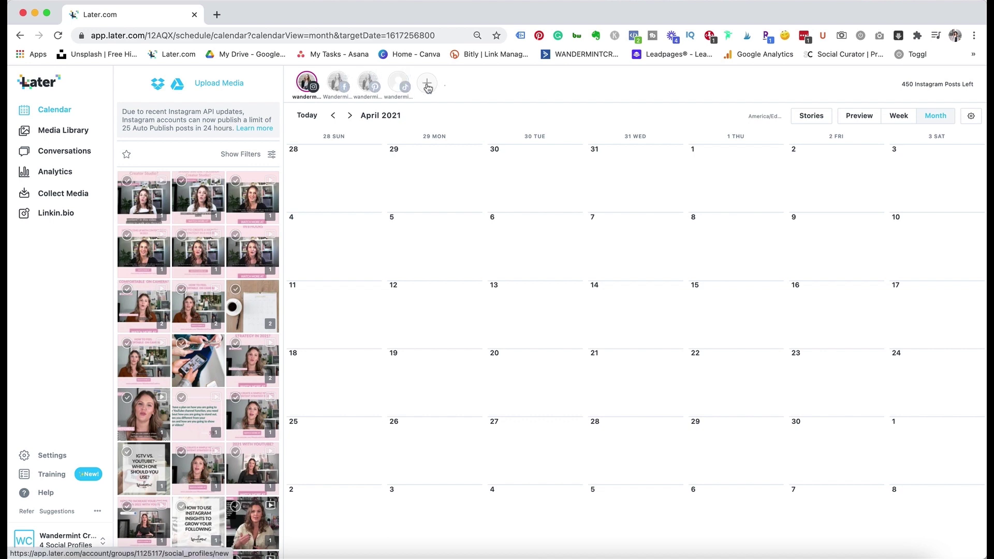
pyautogui.click(337, 84)
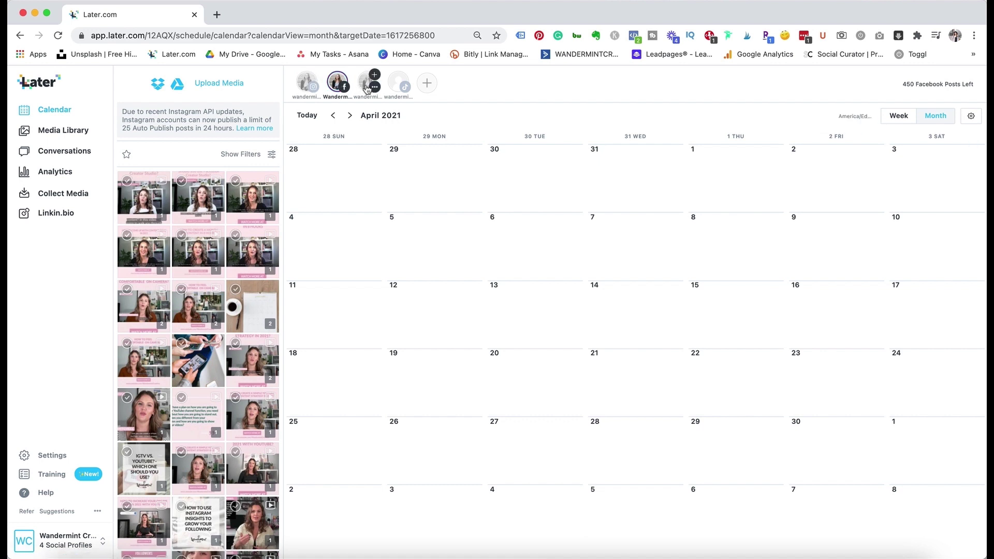
pyautogui.click(398, 85)
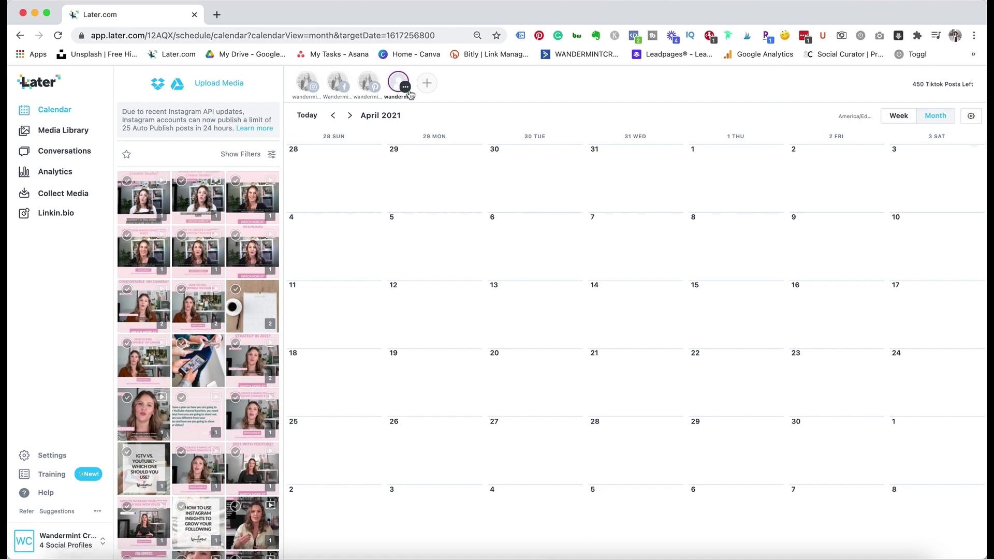
# - View the options for adding a social profile, and go back to the calendar without adding one
pyautogui.click(427, 84)
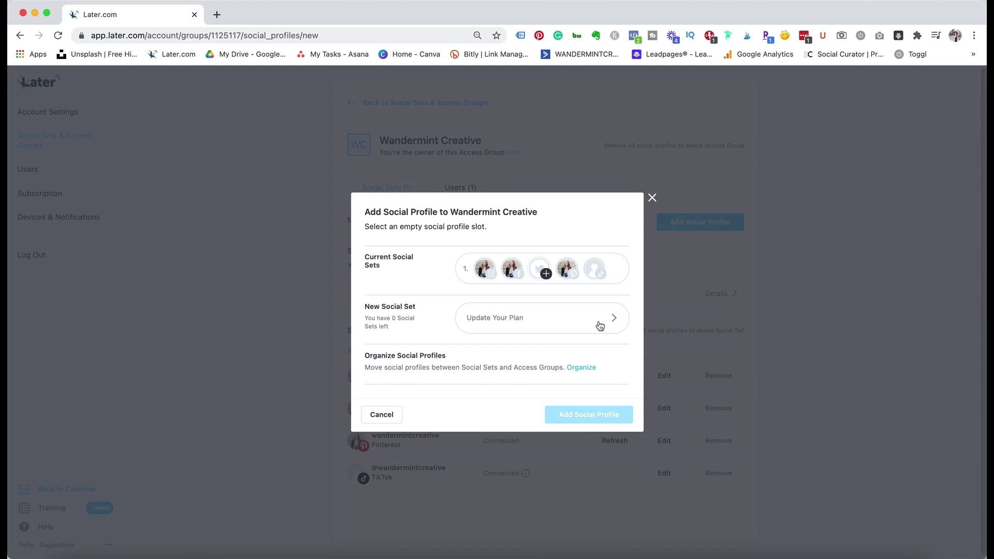
pyautogui.click(652, 199)
pyautogui.click(45, 490)
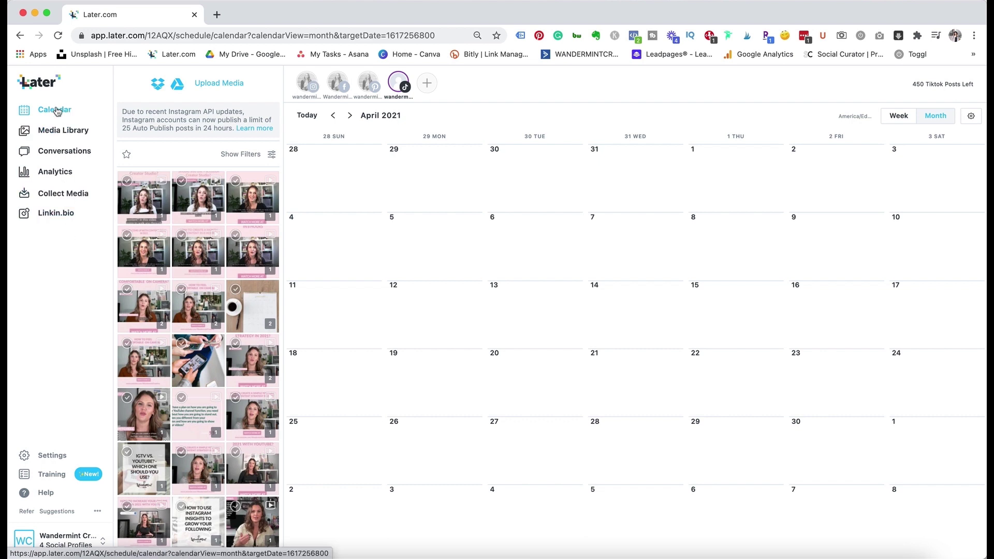
# - Go to the Media Library and look through the uploaded media items
pyautogui.click(57, 135)
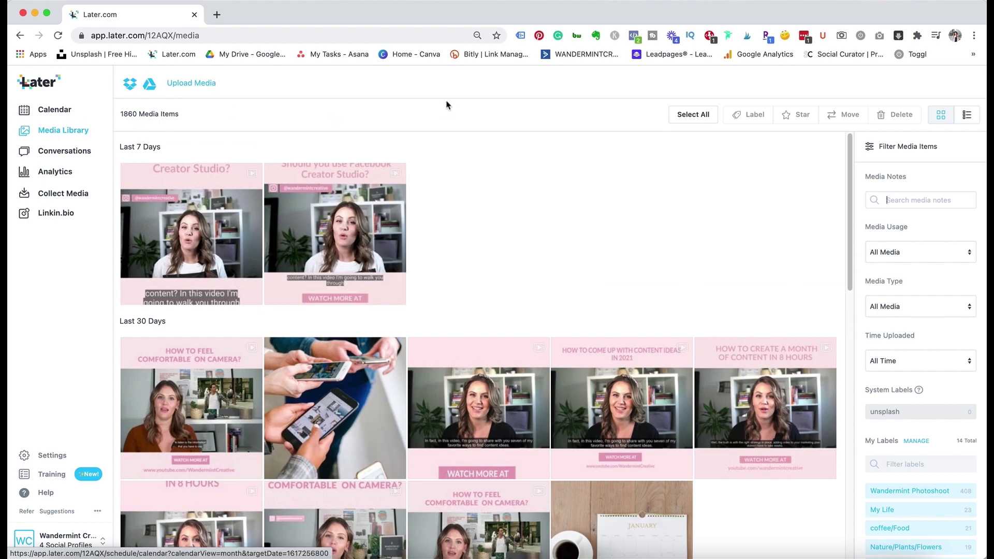
pyautogui.scroll(-14, 506, 343)
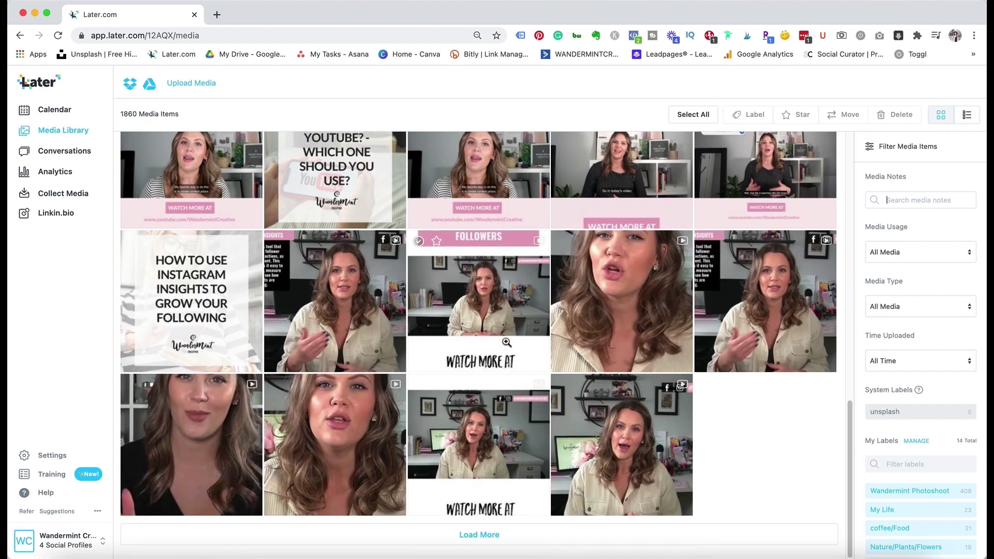
pyautogui.scroll(15, 507, 343)
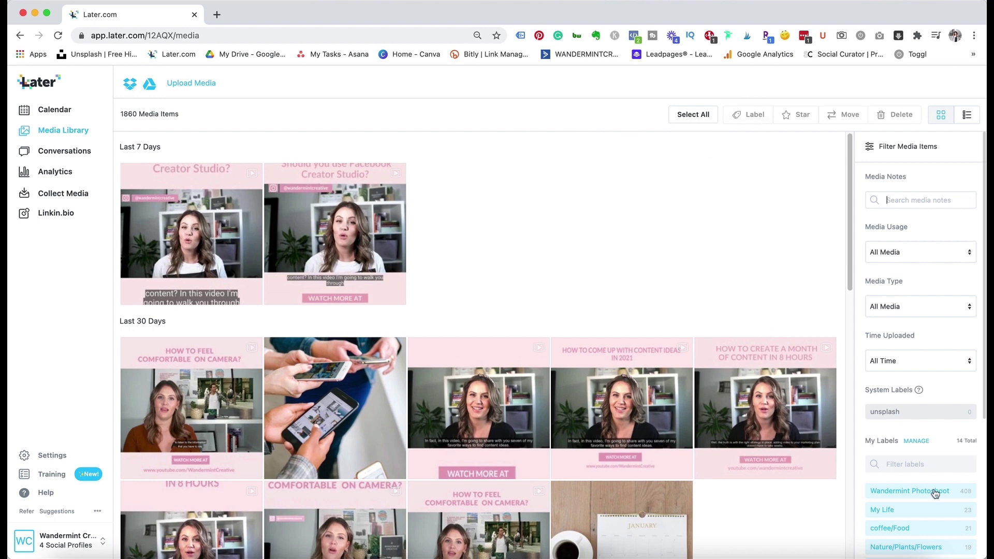
# - Filter the media library by the "Wandermint Photoshoot" label and browse the matching photos
pyautogui.scroll(-5, 932, 491)
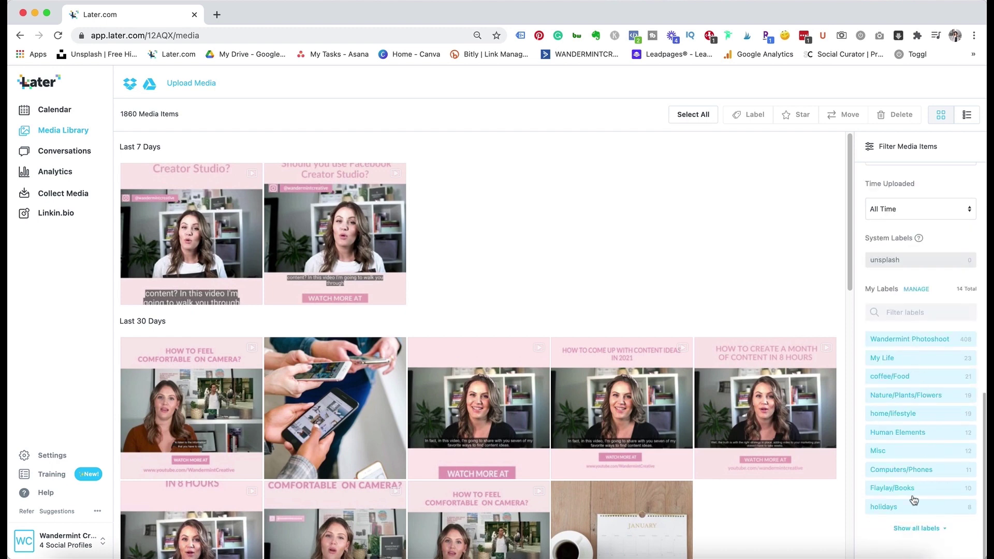
pyautogui.click(920, 344)
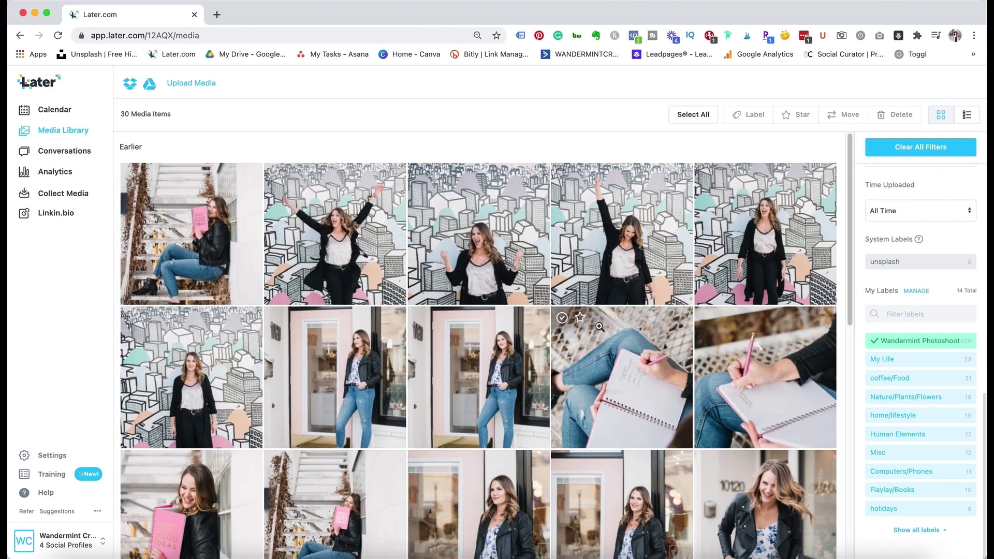
pyautogui.scroll(-10, 589, 329)
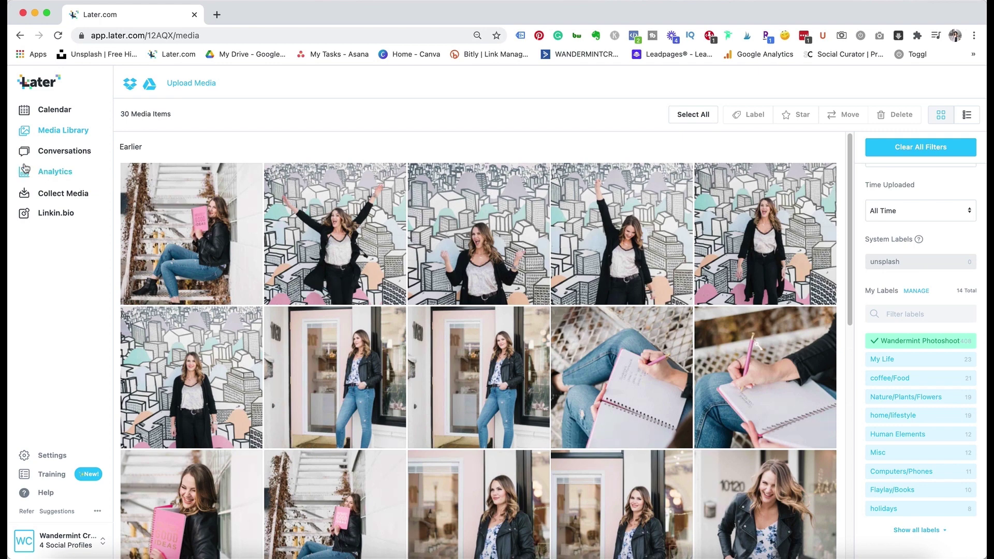
# - View the Instagram conversations inbox, and review the profile summary and growth charts in the analytics overview
pyautogui.click(54, 153)
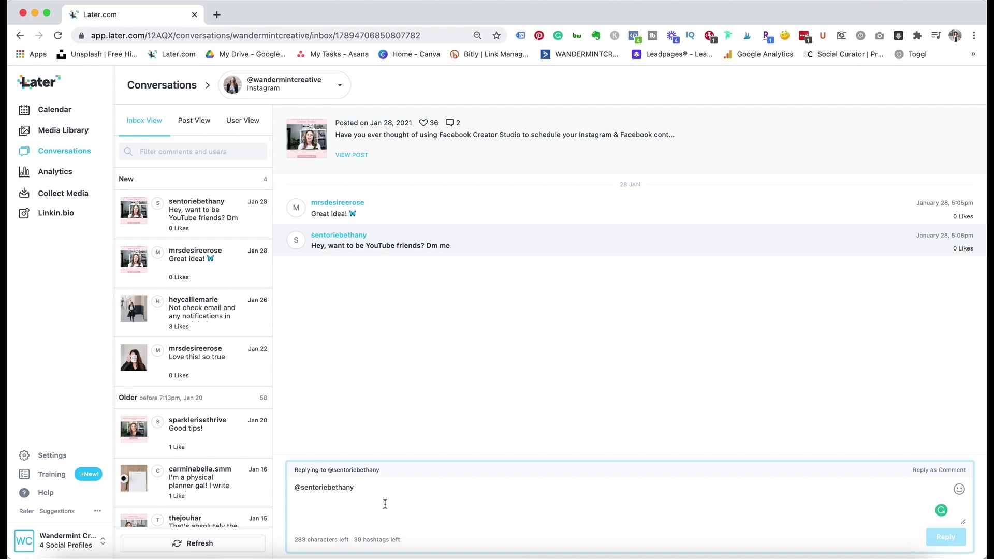
pyautogui.click(41, 173)
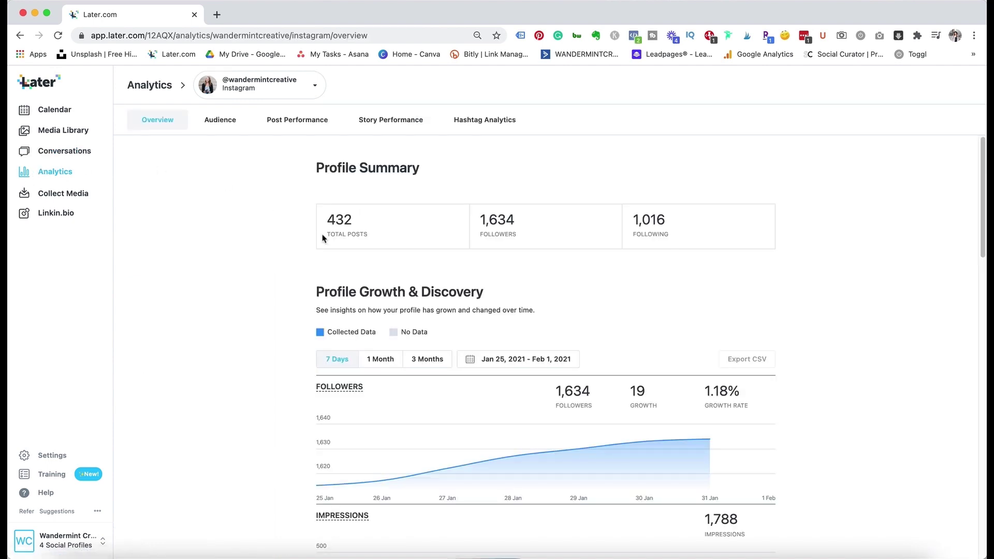
pyautogui.scroll(-20, 322, 238)
pyautogui.scroll(20, 323, 238)
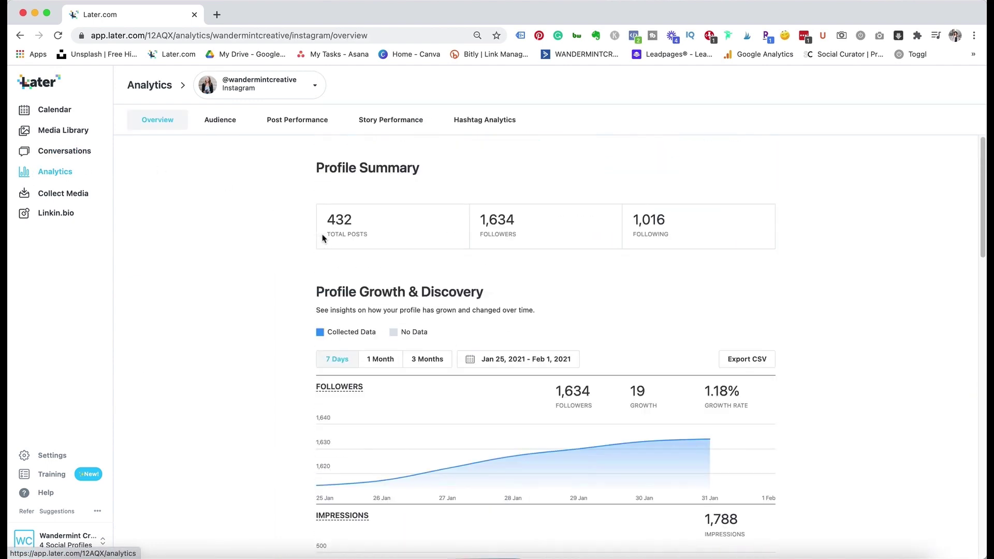
# - Examine the audience analytics for followers' online activity, demographics, location and language
pyautogui.click(223, 122)
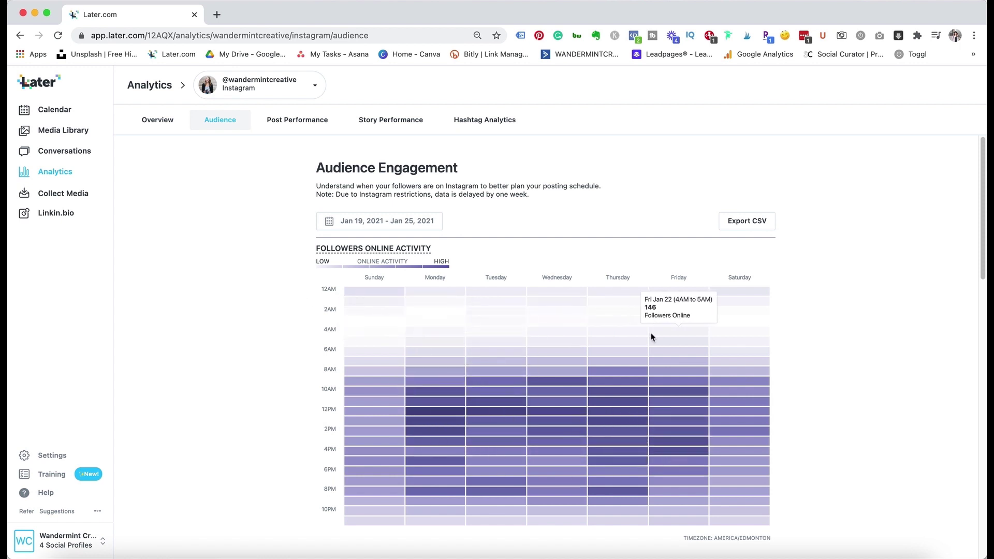
pyautogui.scroll(-8, 651, 337)
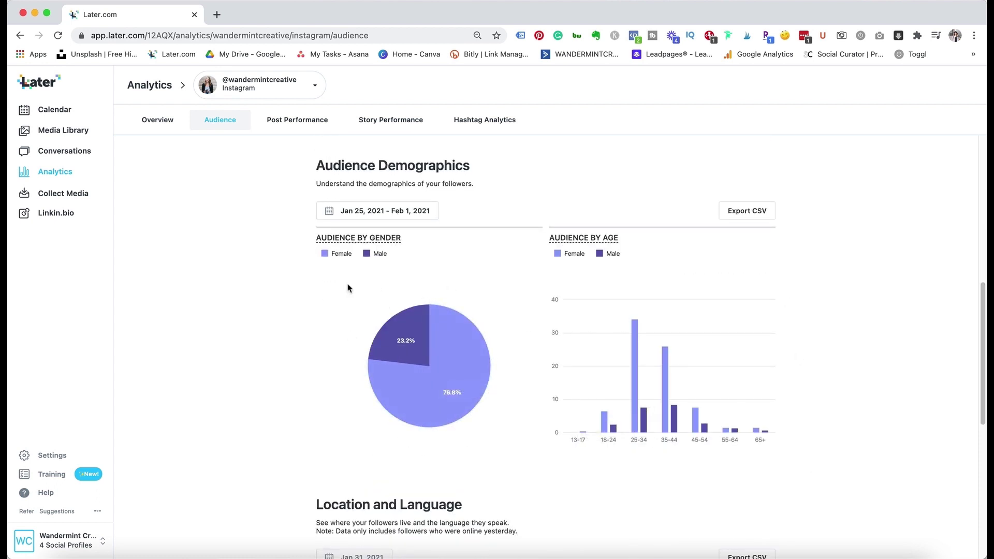
pyautogui.scroll(-6, 381, 243)
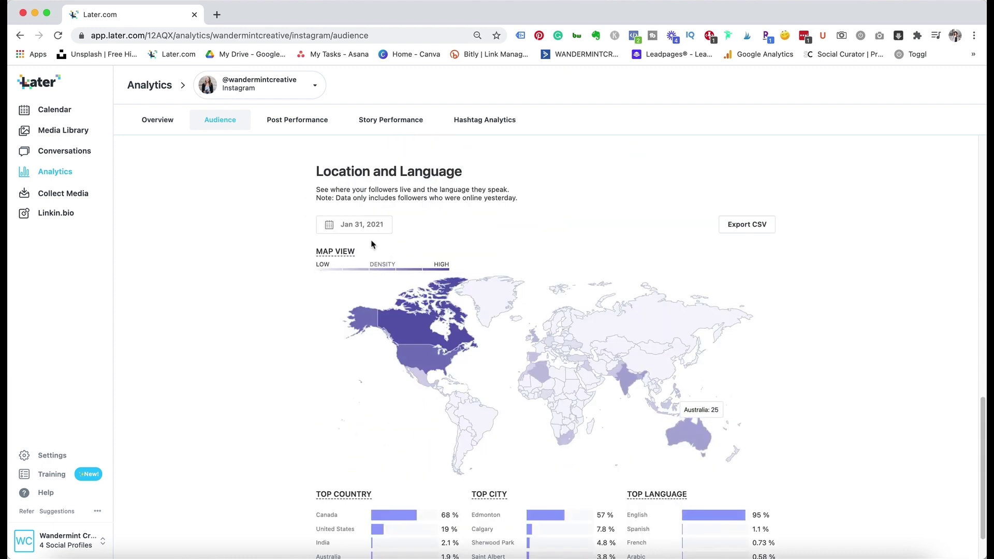
pyautogui.scroll(-1, 590, 261)
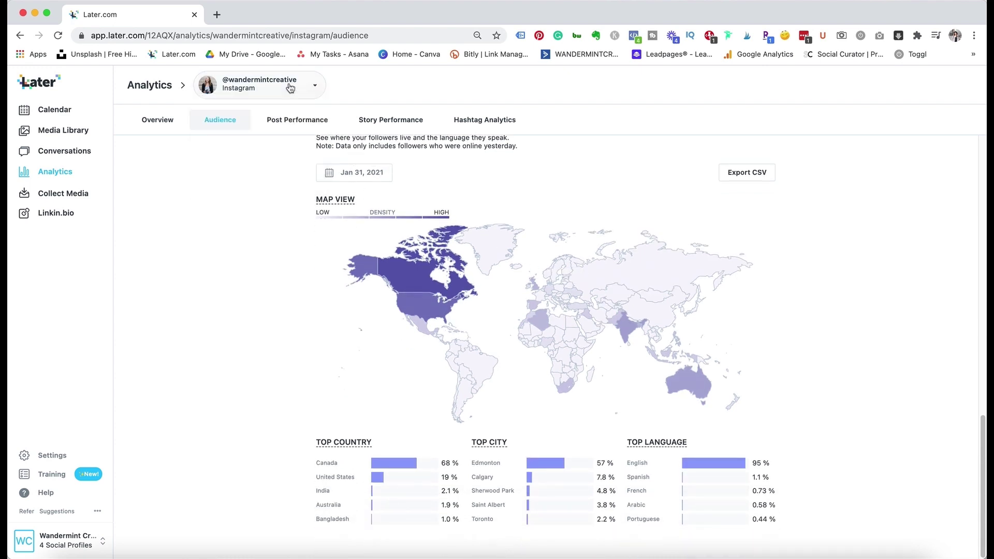
# - Switch the analytics to the Pinterest profile, view its growth overview and check which other profiles are listed
pyautogui.scroll(15, 291, 233)
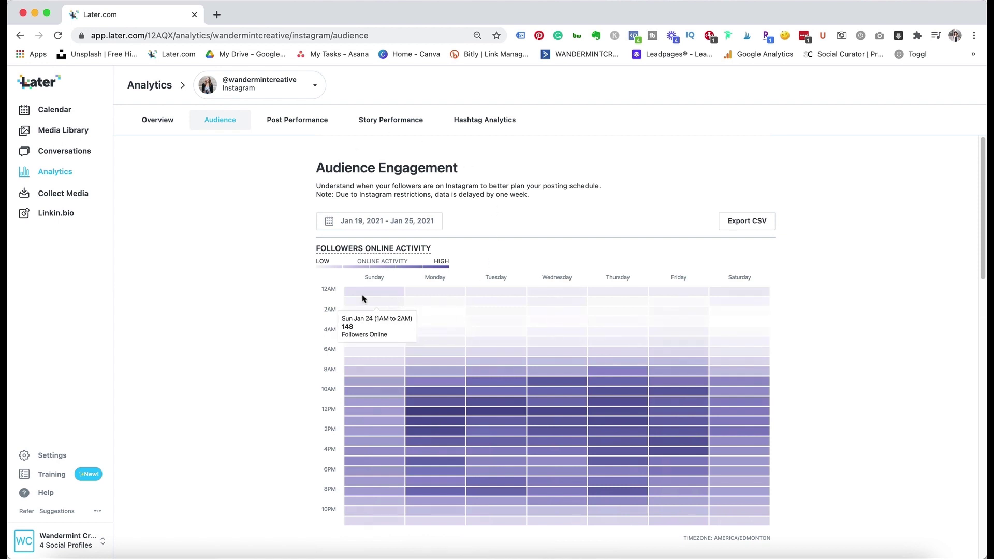
pyautogui.click(292, 85)
pyautogui.click(243, 108)
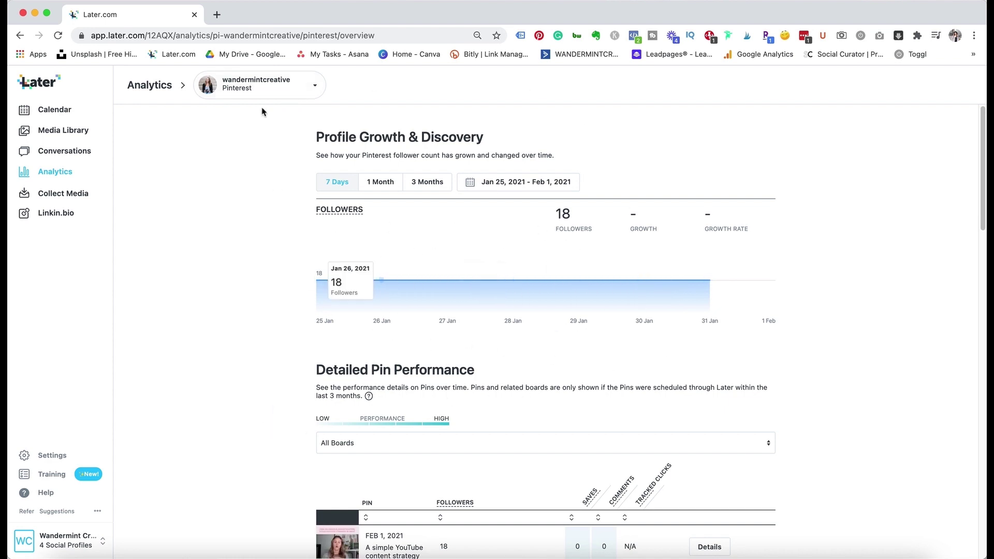
pyautogui.click(293, 85)
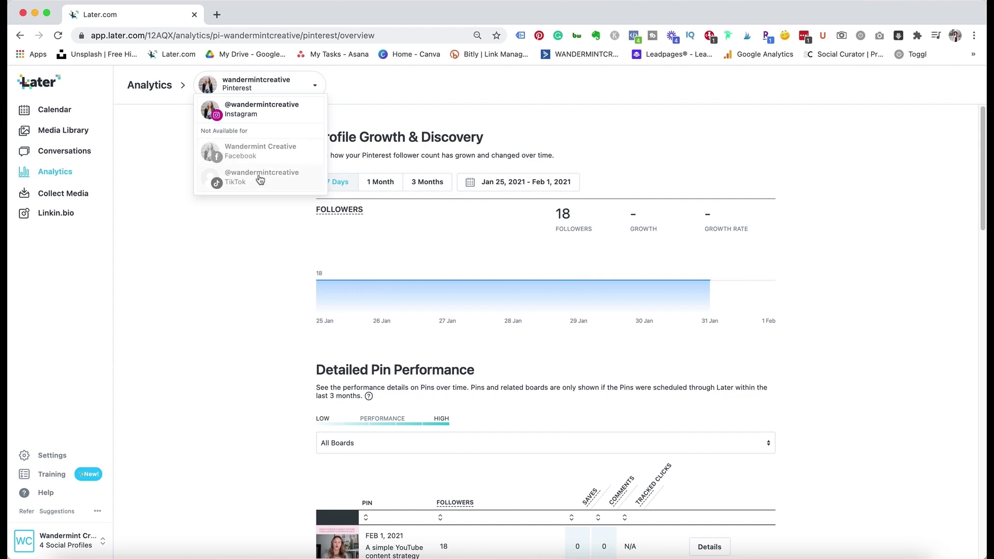
pyautogui.click(273, 90)
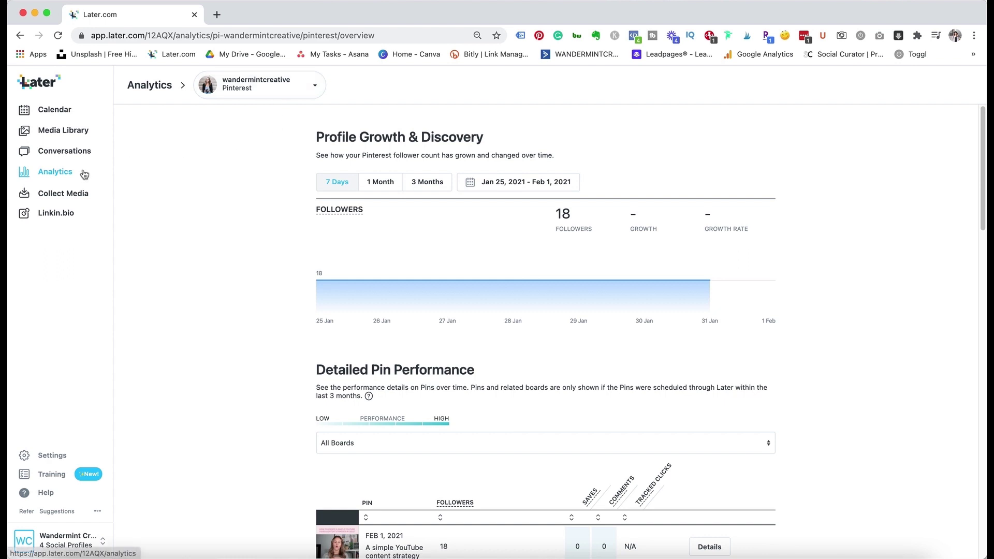
# - Switch the analytics back to the Instagram profile and view the detailed story performance
pyautogui.click(302, 92)
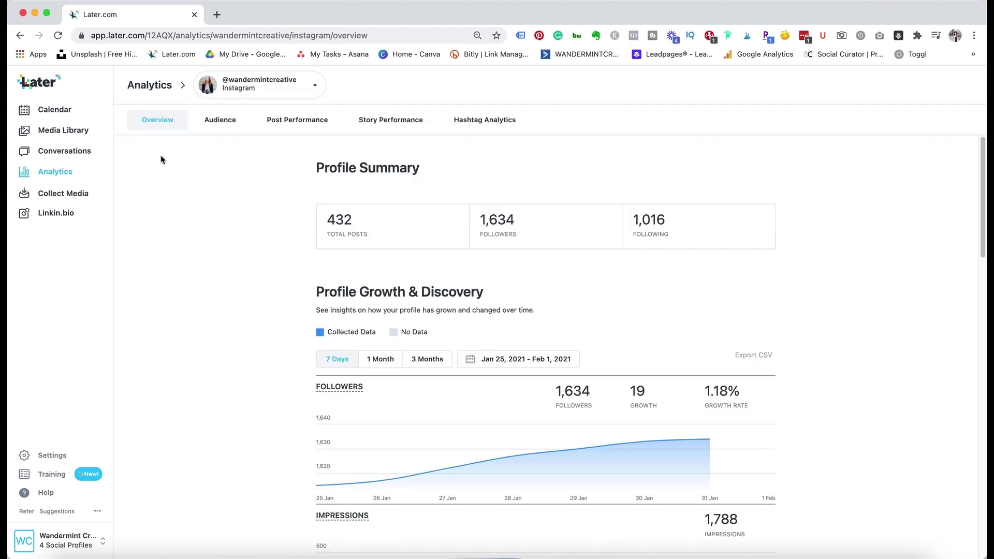
pyautogui.click(388, 121)
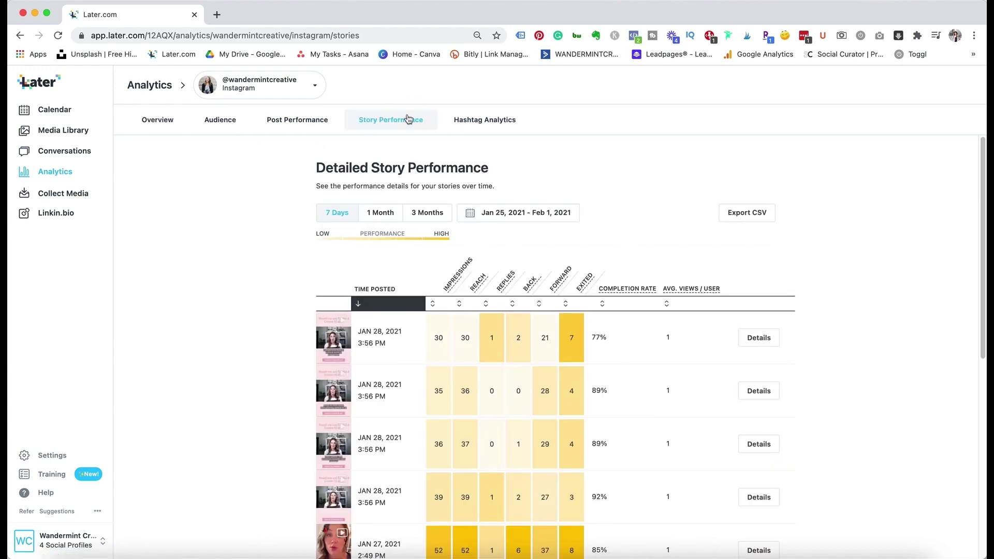
# - Examine the hashtag analytics, covering the industry hashtag trends and the account's detailed hashtag performance
pyautogui.click(497, 137)
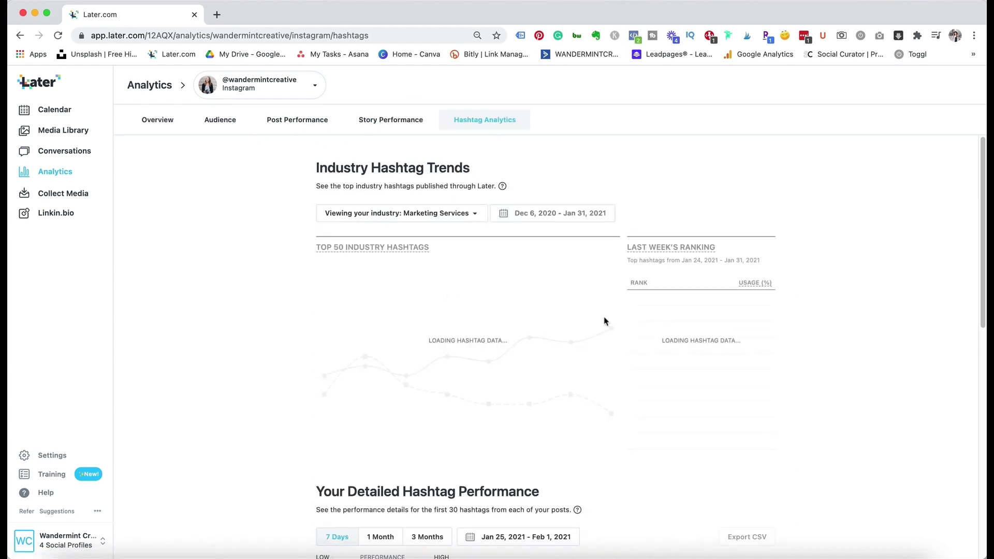
pyautogui.scroll(-6, 521, 291)
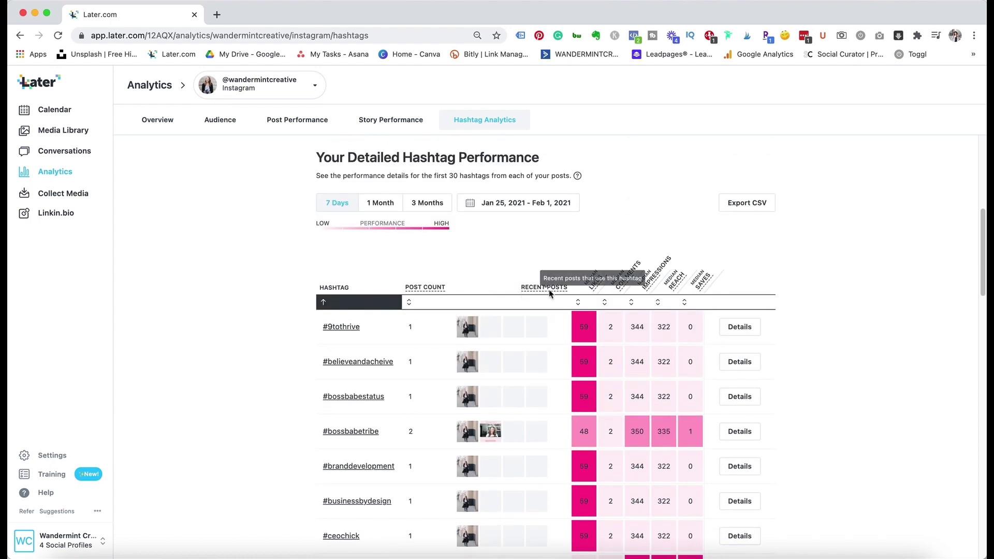
pyautogui.scroll(-5, 549, 294)
pyautogui.scroll(-8, 561, 295)
pyautogui.press('Home')
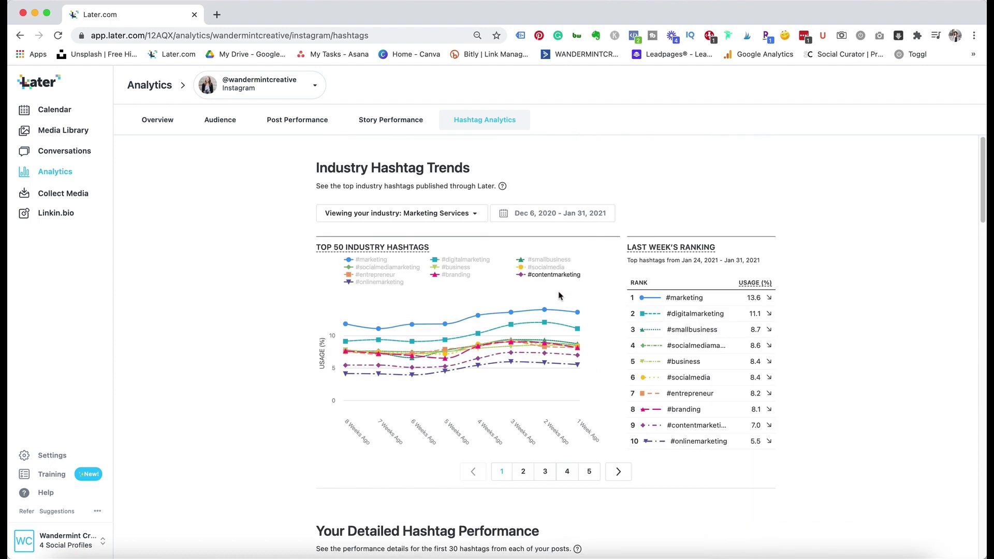
pyautogui.moveTo(812, 465); pyautogui.dragTo(270, 157)
pyautogui.click(286, 172)
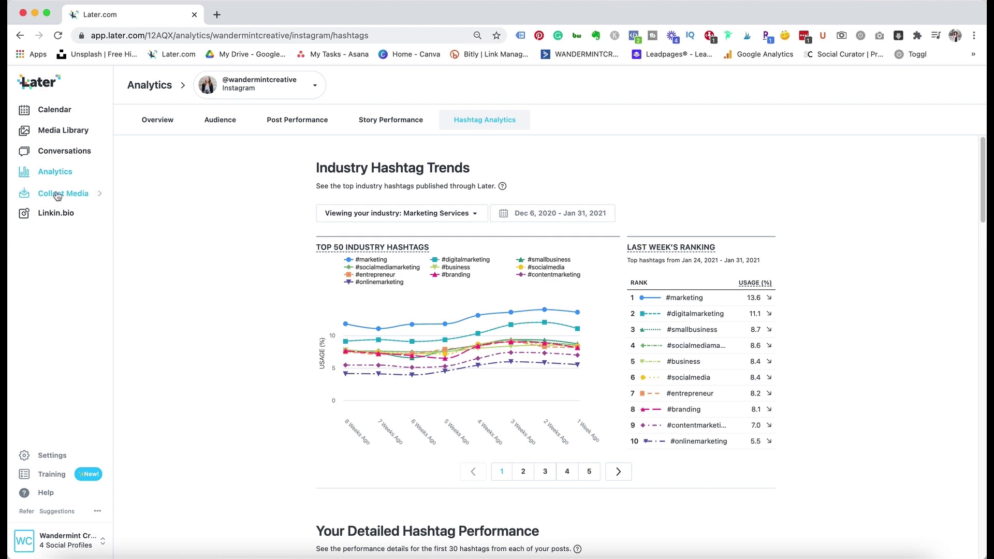
# - Use the hashtag search for collecting media to look up #wandermintcreative and #femalebusinessowner
pyautogui.click(58, 195)
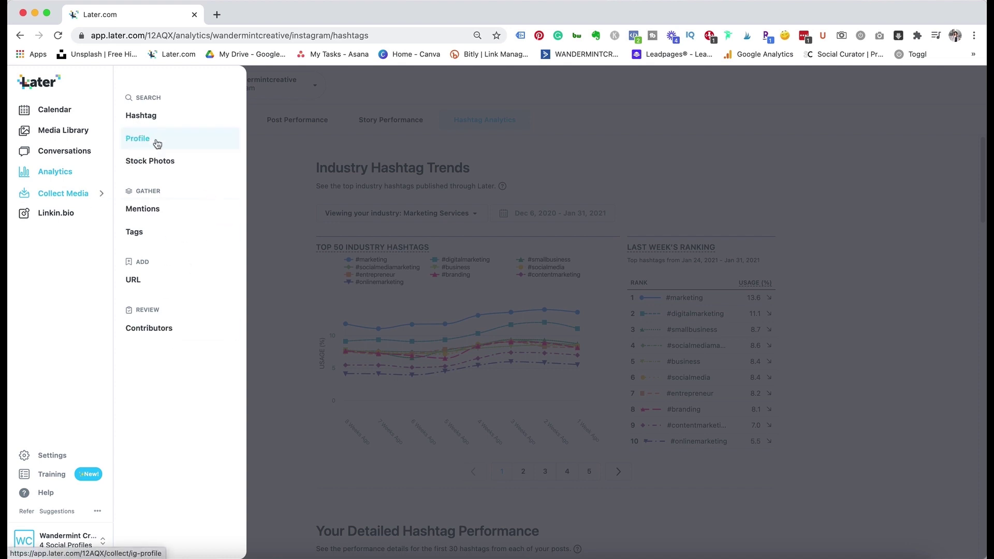
pyautogui.click(147, 120)
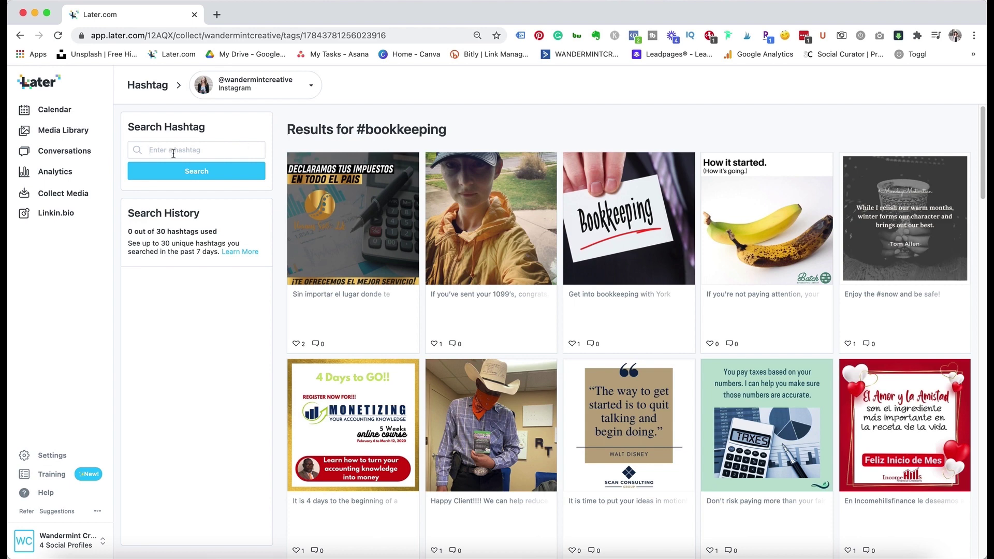
pyautogui.click(176, 146)
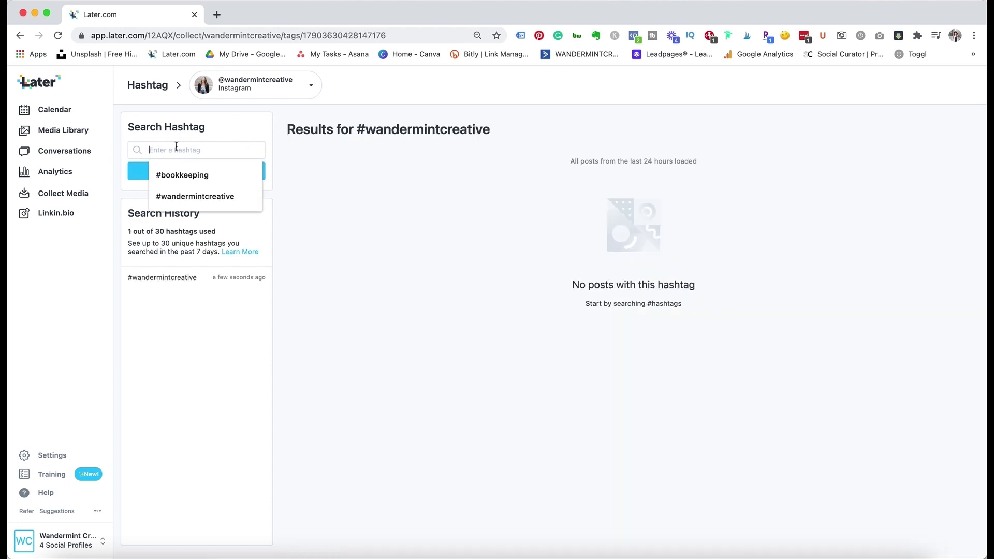
pyautogui.write('#female')
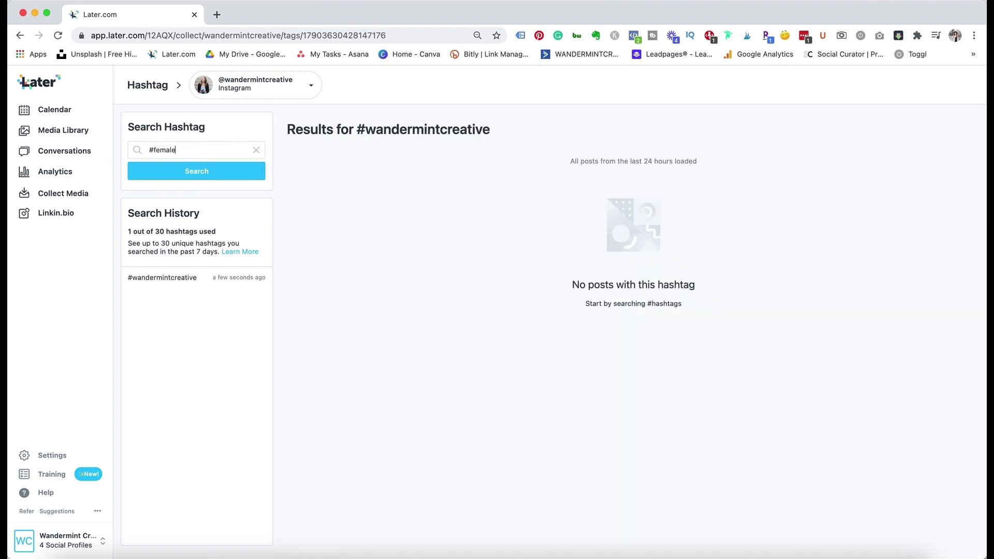
pyautogui.write('businessowner')
pyautogui.press('Return')
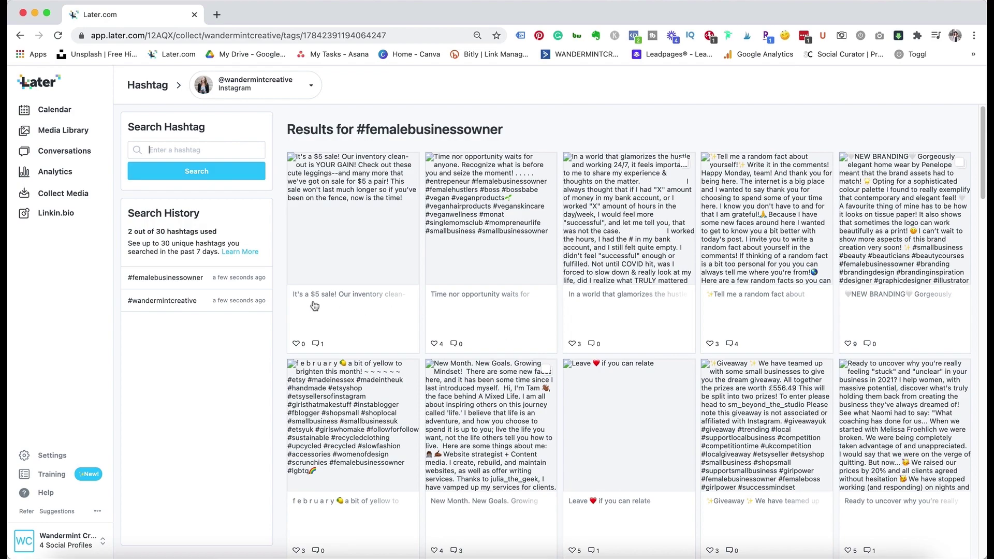
# - Browse the #femalebusinessowner posts, view the "Leave ❤ if you can relate" post on Instagram, and return to the hashtag results in Later
pyautogui.click(186, 300)
pyautogui.scroll(-15, 398, 309)
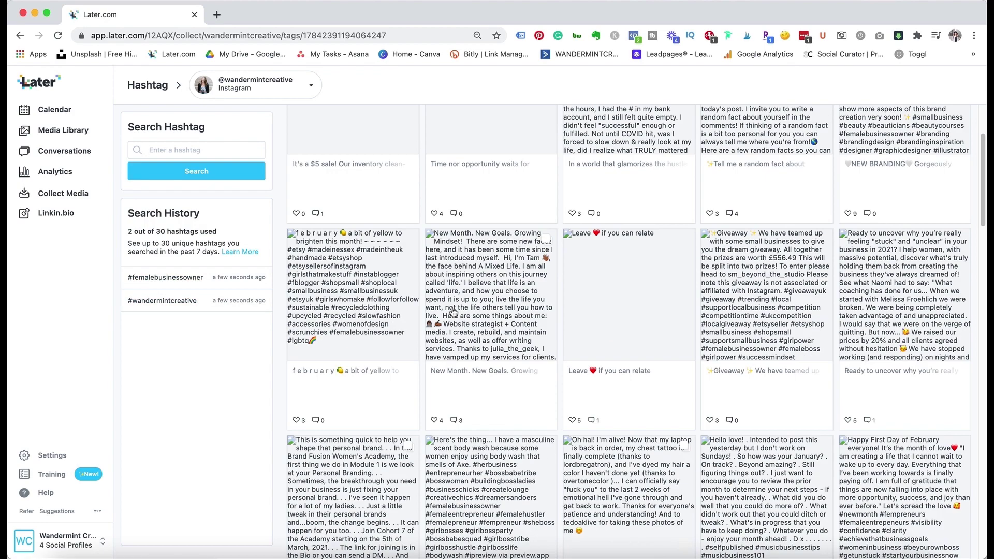
pyautogui.scroll(-5, 453, 312)
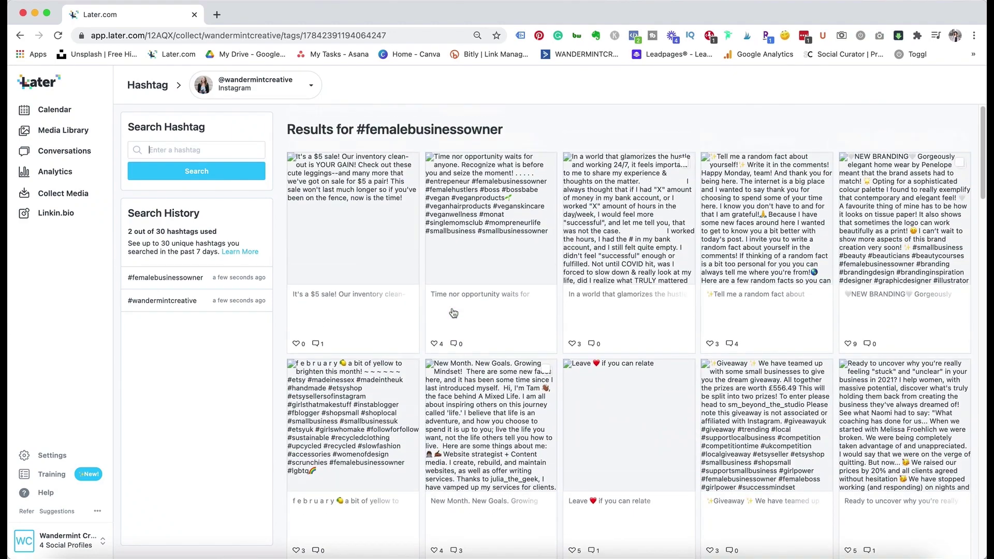
pyautogui.click(590, 401)
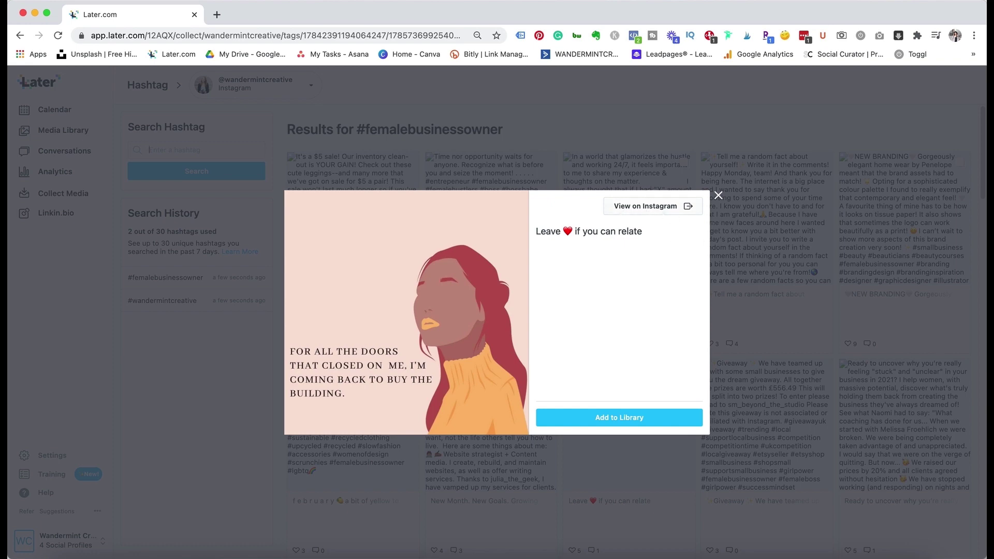
pyautogui.click(677, 207)
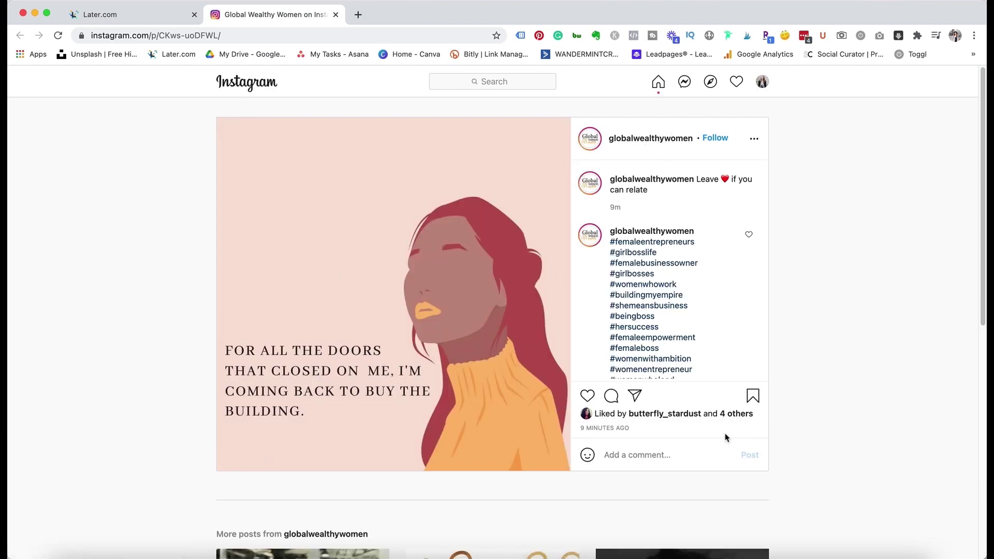
pyautogui.click(135, 17)
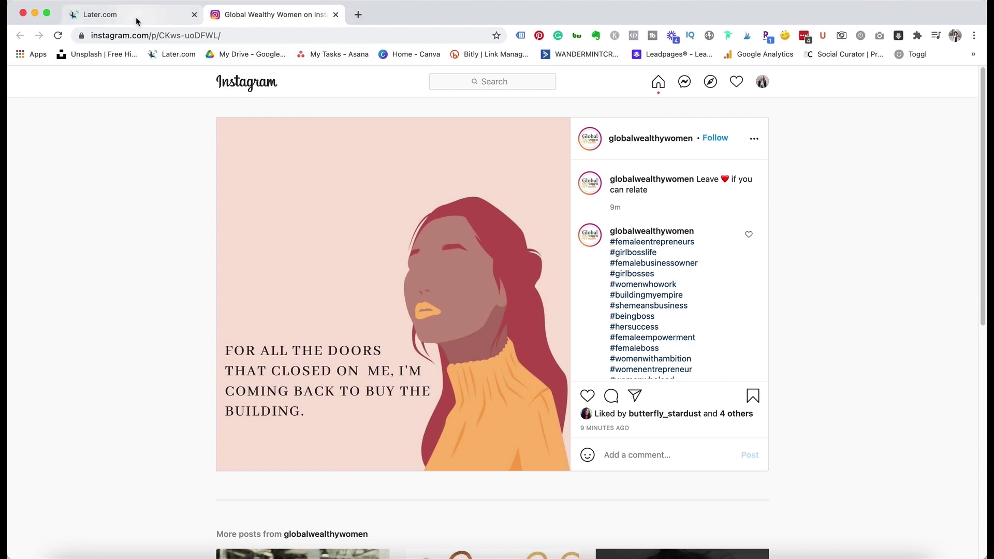
pyautogui.click(335, 15)
pyautogui.click(718, 195)
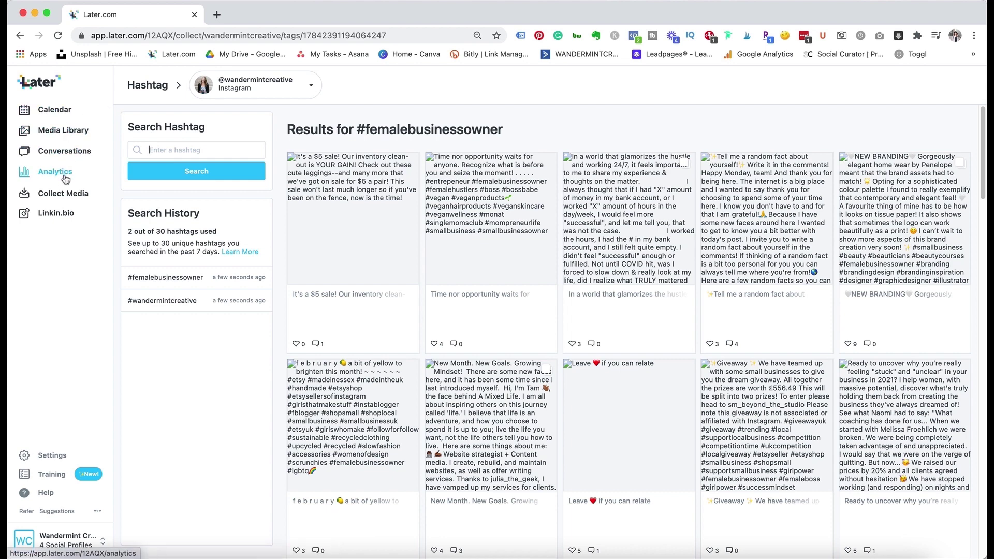
pyautogui.moveTo(65, 193)
pyautogui.click(142, 141)
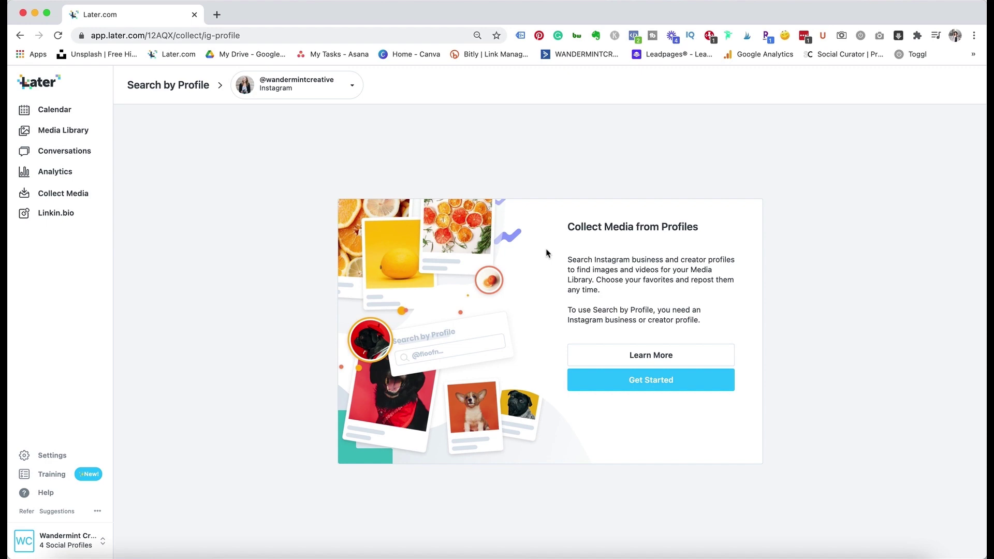
pyautogui.click(661, 385)
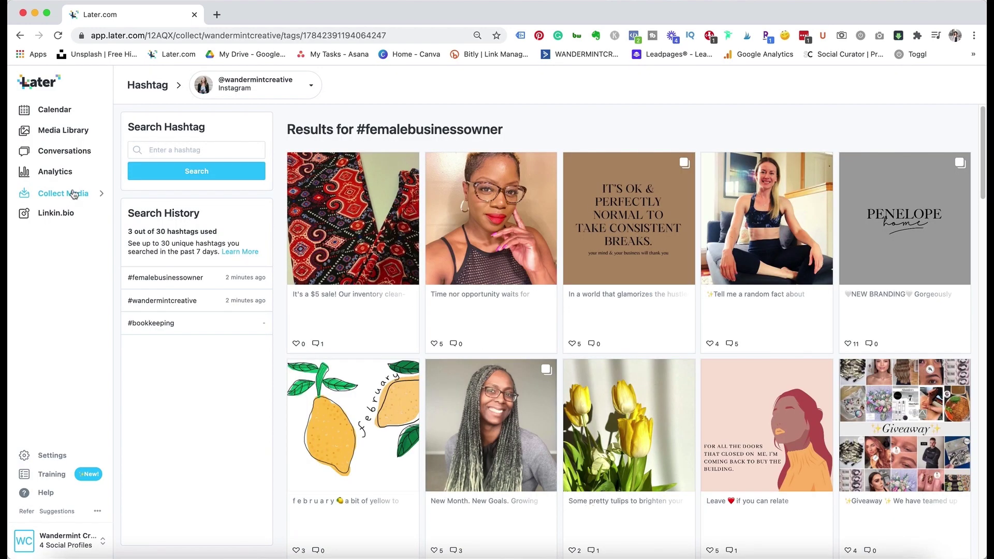
pyautogui.click(61, 198)
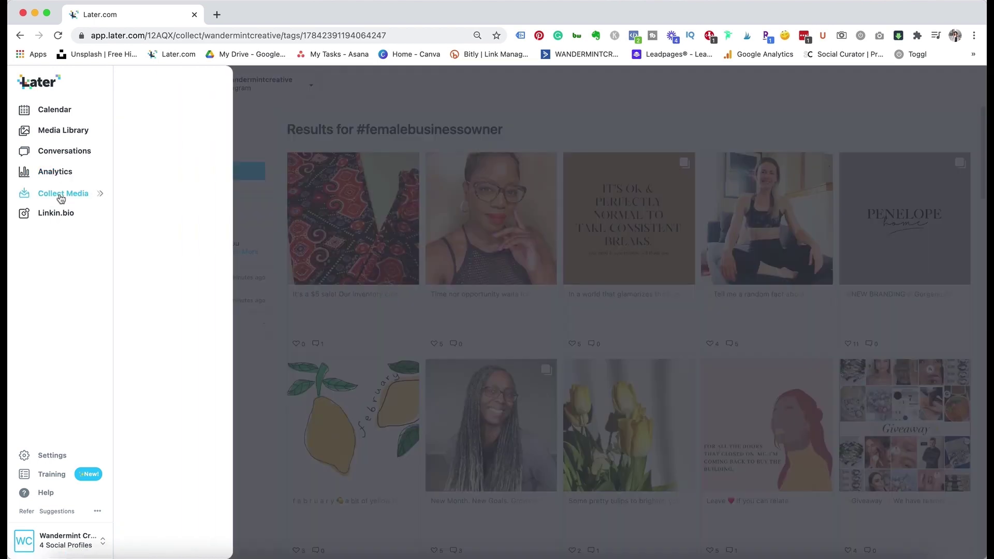
pyautogui.click(152, 140)
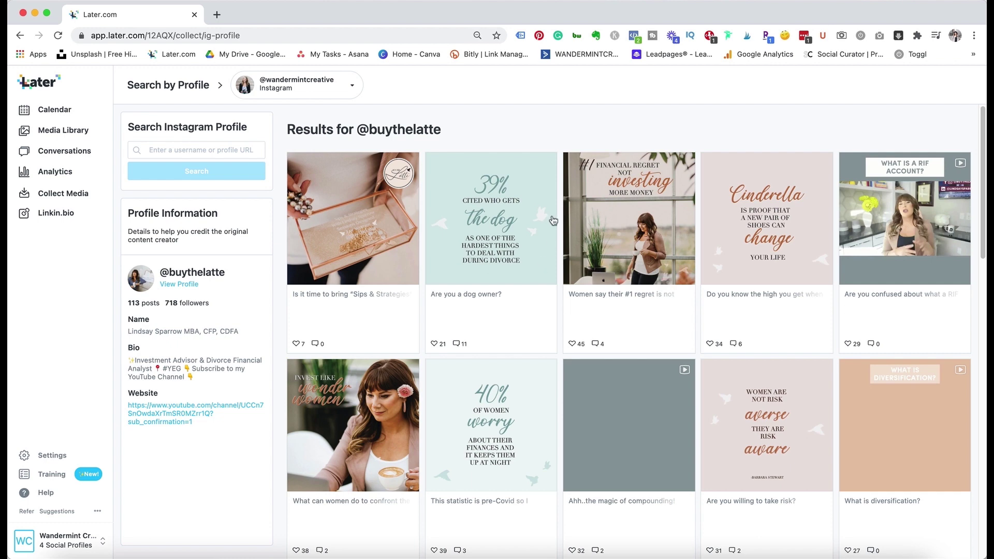
pyautogui.click(489, 264)
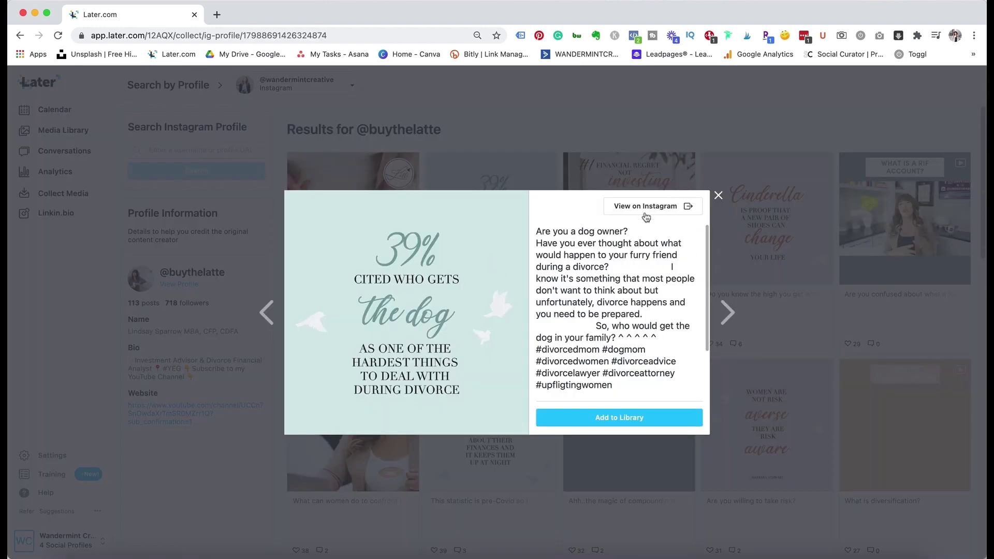
pyautogui.click(716, 196)
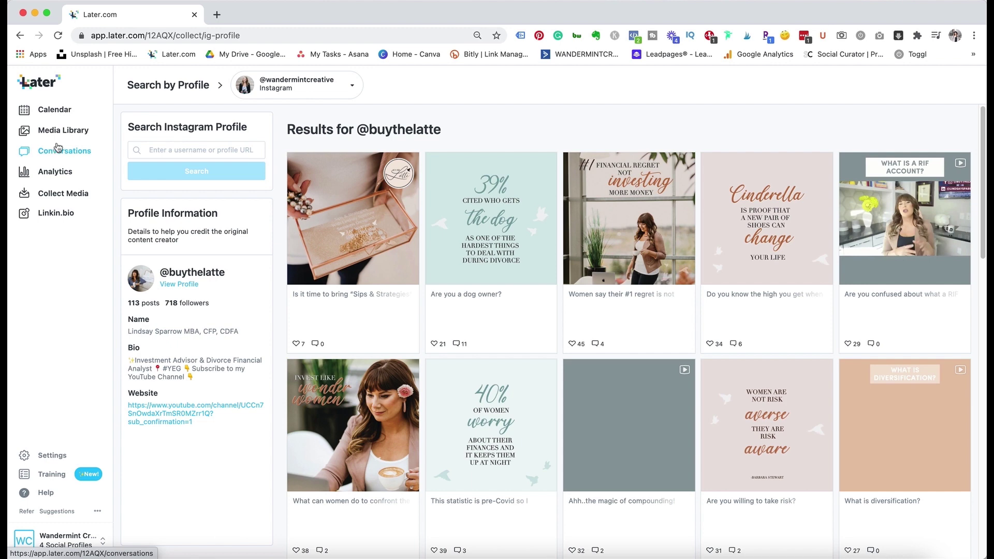
# - Open the stock photo collection and search the Unsplash Photo Library for "computer"
pyautogui.moveTo(64, 194)
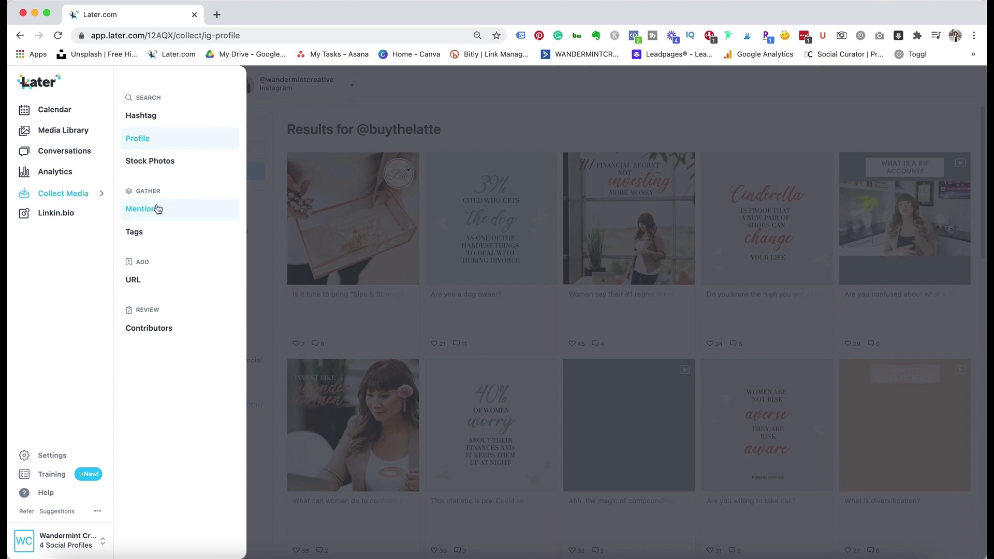
pyautogui.click(145, 161)
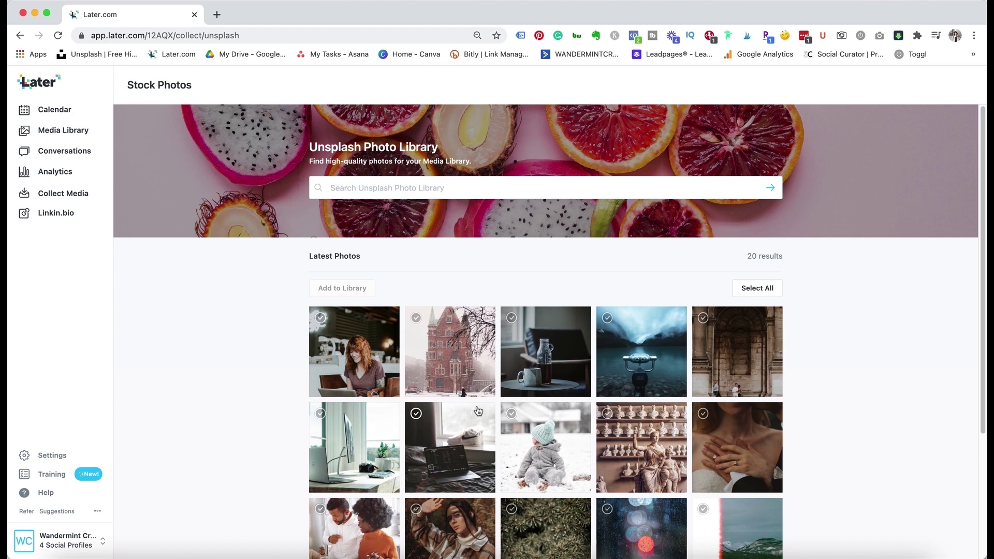
pyautogui.click(344, 190)
pyautogui.write('computer')
pyautogui.press('Return')
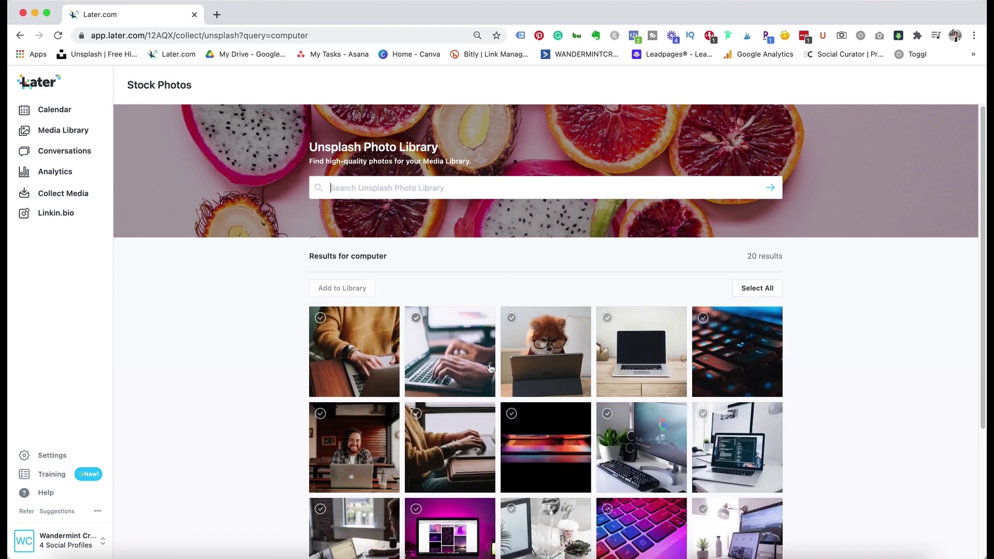
# - Add the stock photo of the dog wearing glasses at a tablet to the media library
pyautogui.click(511, 318)
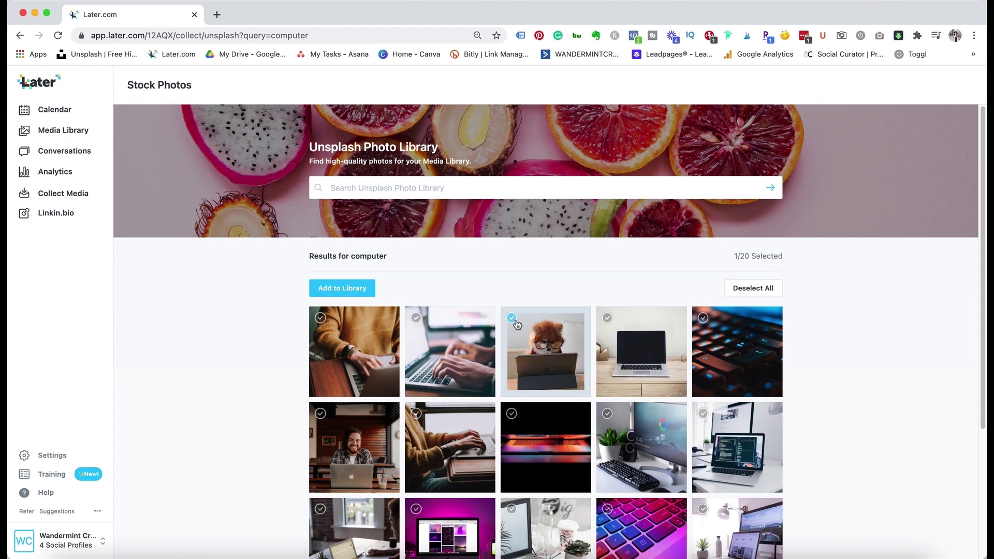
pyautogui.click(341, 288)
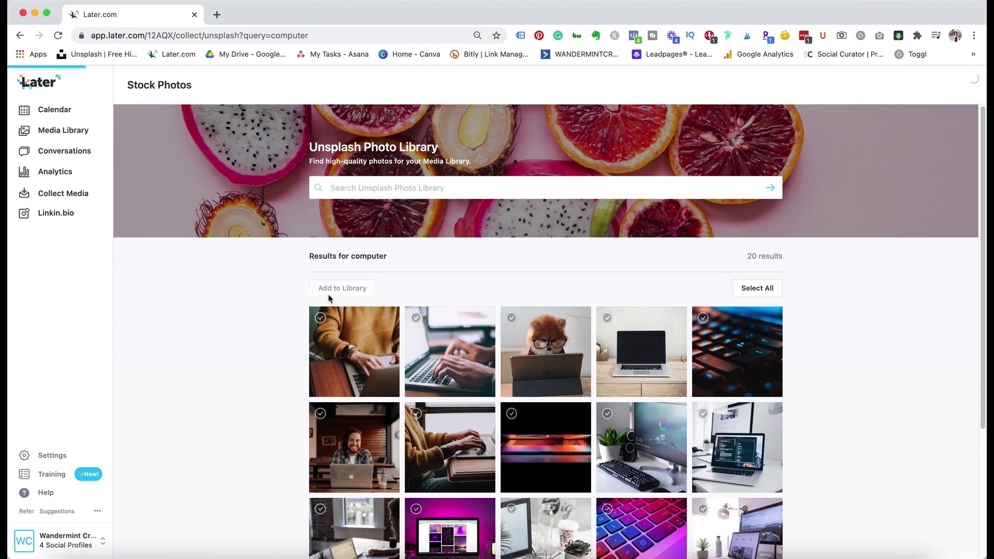
# - Go to the Media Library and remove the "Wandermint Photoshoot" label filter to view the newly added Unsplash photo
pyautogui.click(67, 136)
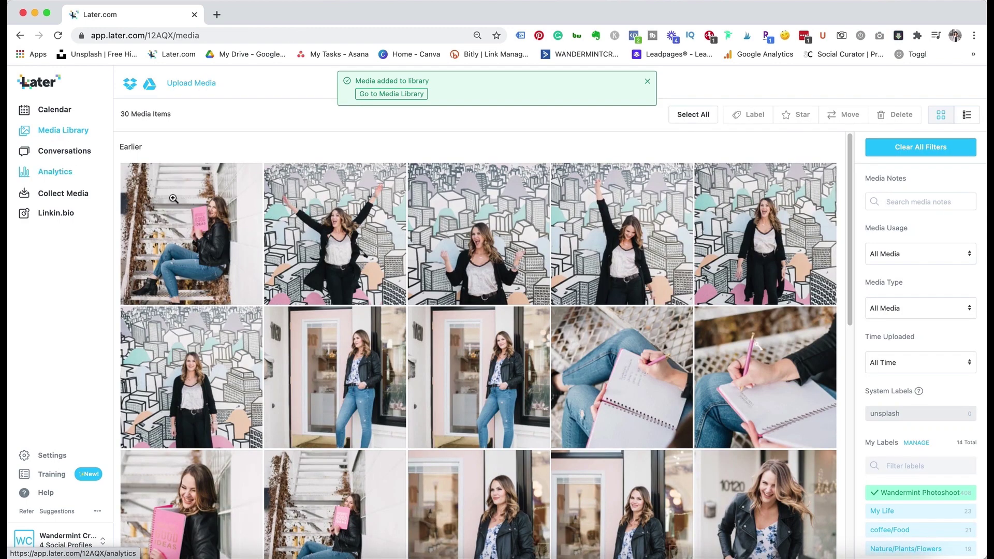
pyautogui.click(877, 492)
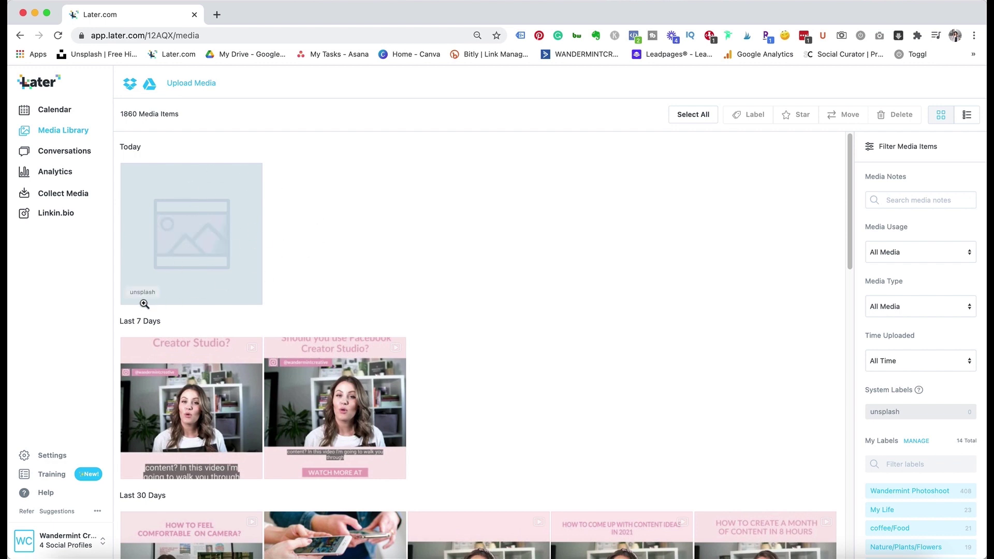
pyautogui.moveTo(163, 184)
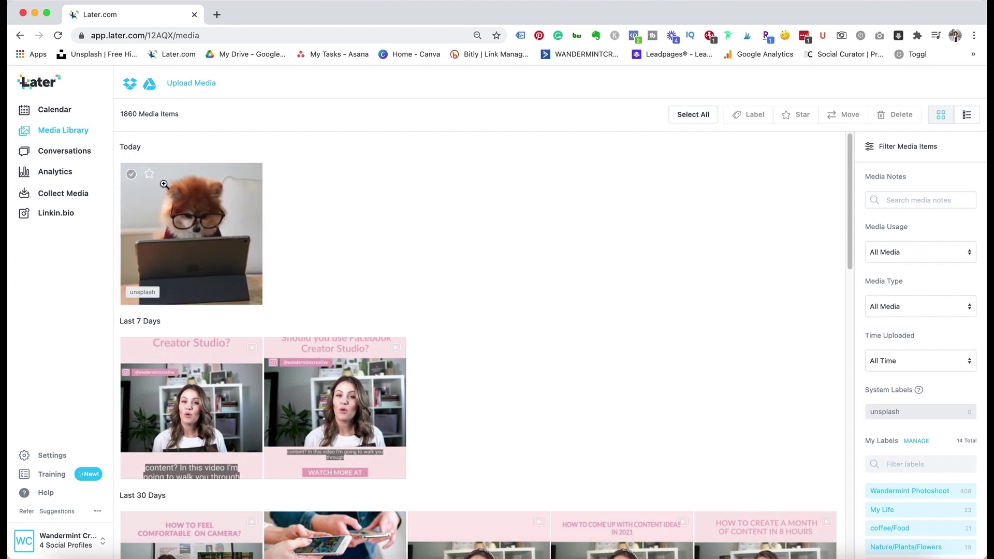
# - Drop the dog photo on April 21 in the calendar to open a draft post, and leave the draft without saving
pyautogui.click(50, 109)
pyautogui.moveTo(143, 197); pyautogui.dragTo(636, 380)
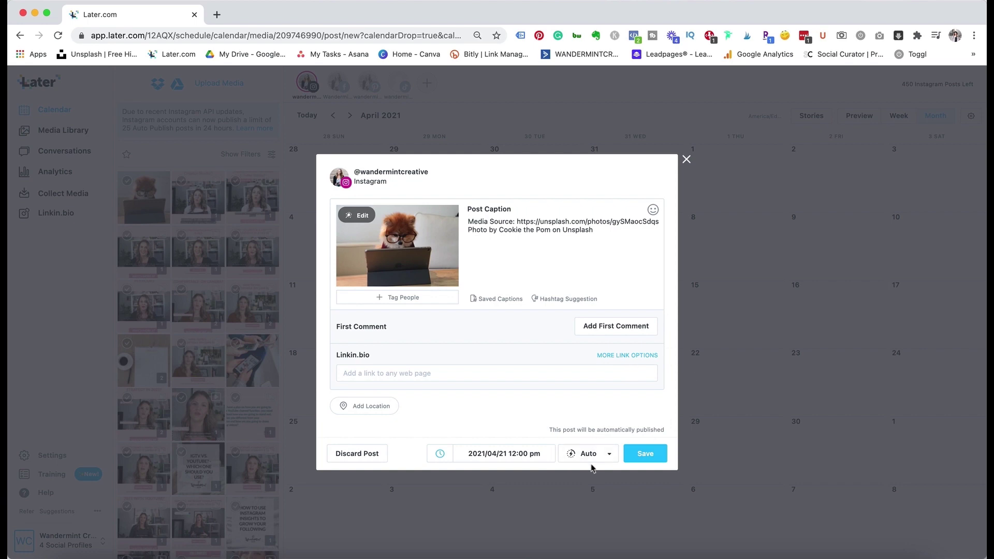
pyautogui.click(686, 160)
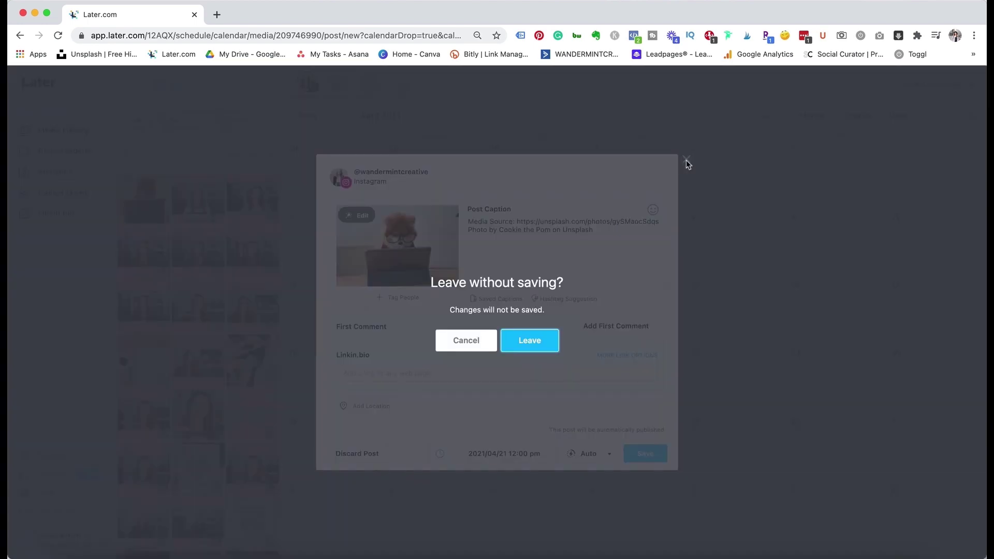
pyautogui.click(510, 351)
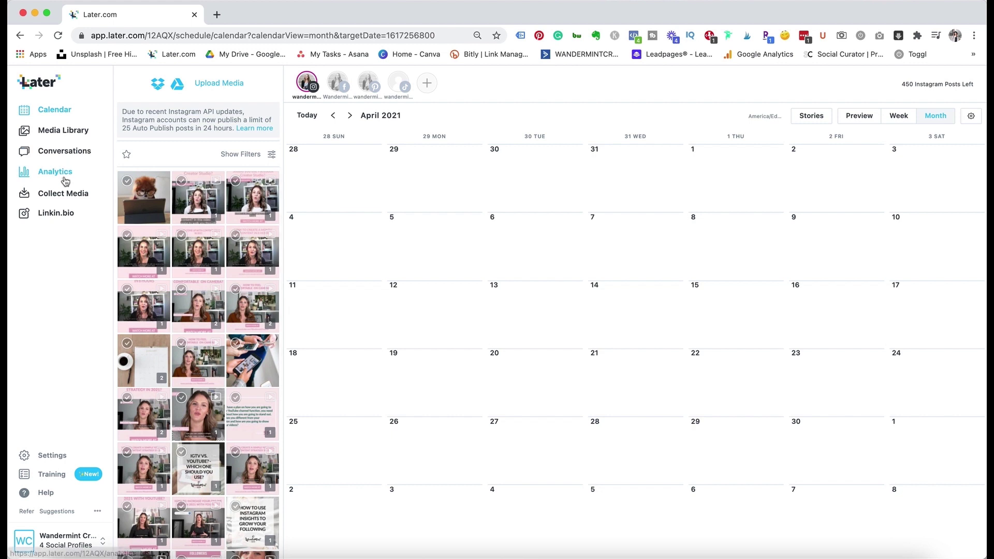
# - Open the Tags collection and browse the Instagram posts the account is tagged in back to April 2020
pyautogui.click(65, 197)
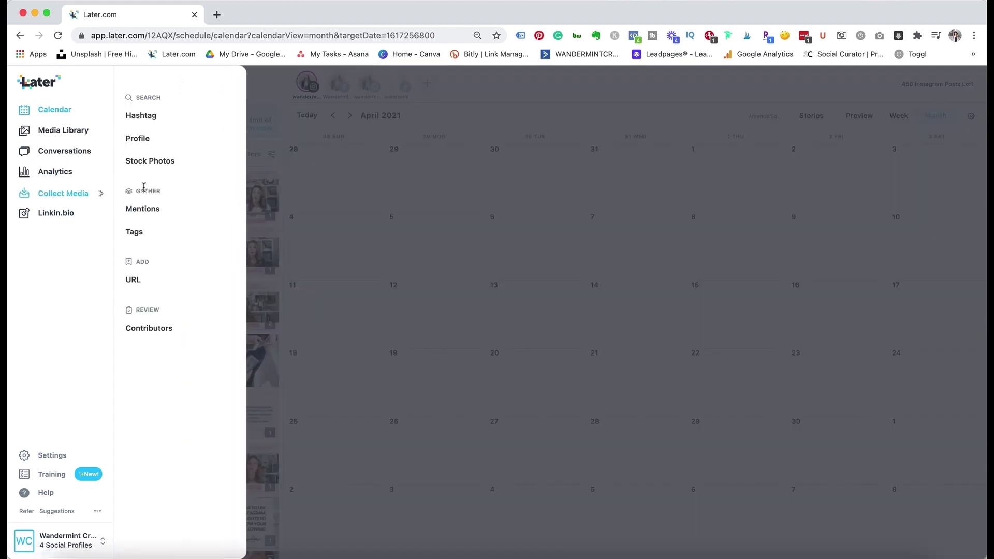
pyautogui.click(147, 234)
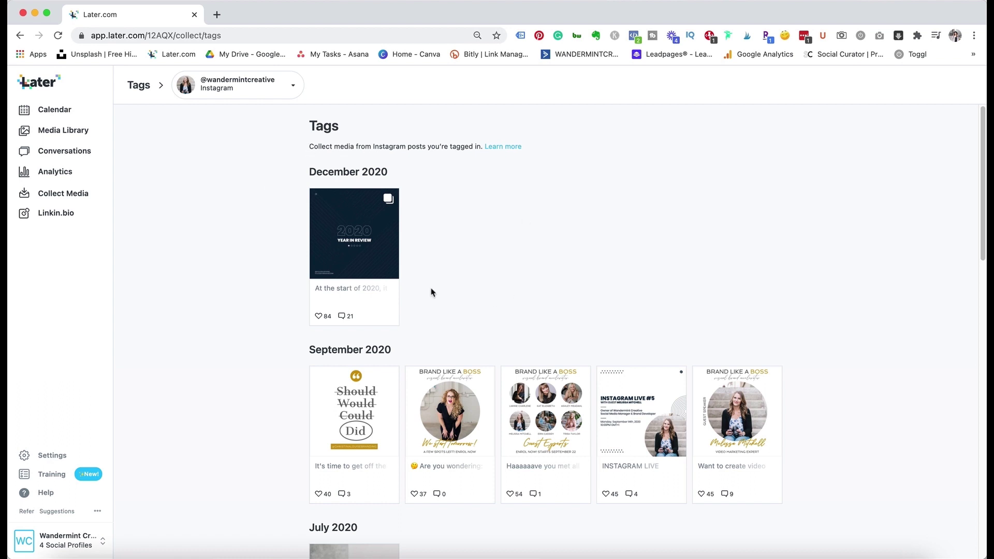
pyautogui.scroll(-10, 427, 287)
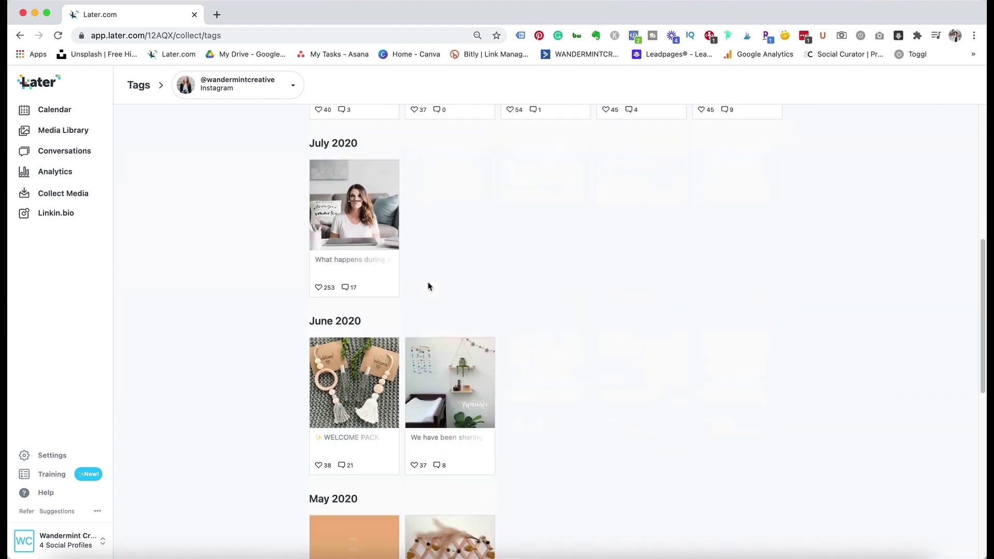
pyautogui.scroll(-6, 427, 286)
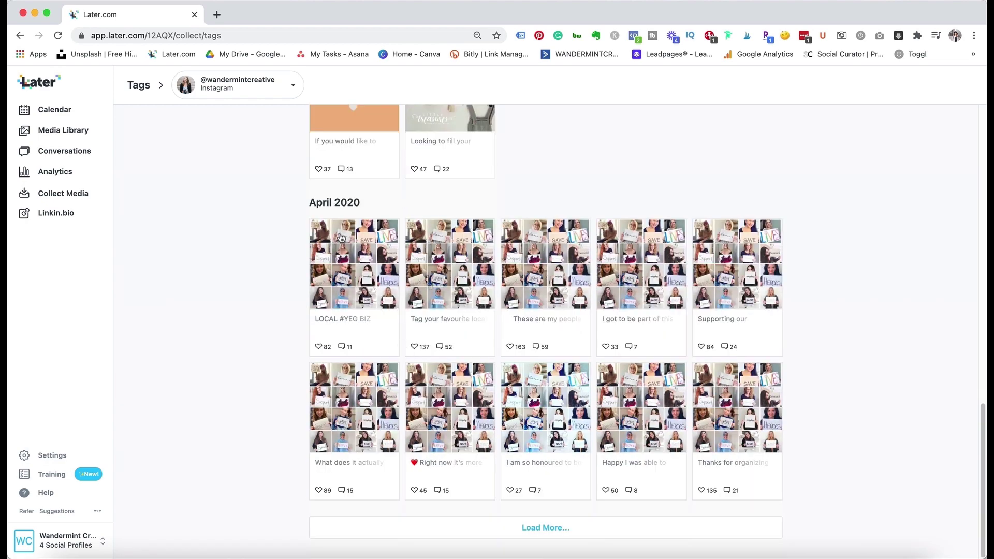
pyautogui.scroll(15, 341, 237)
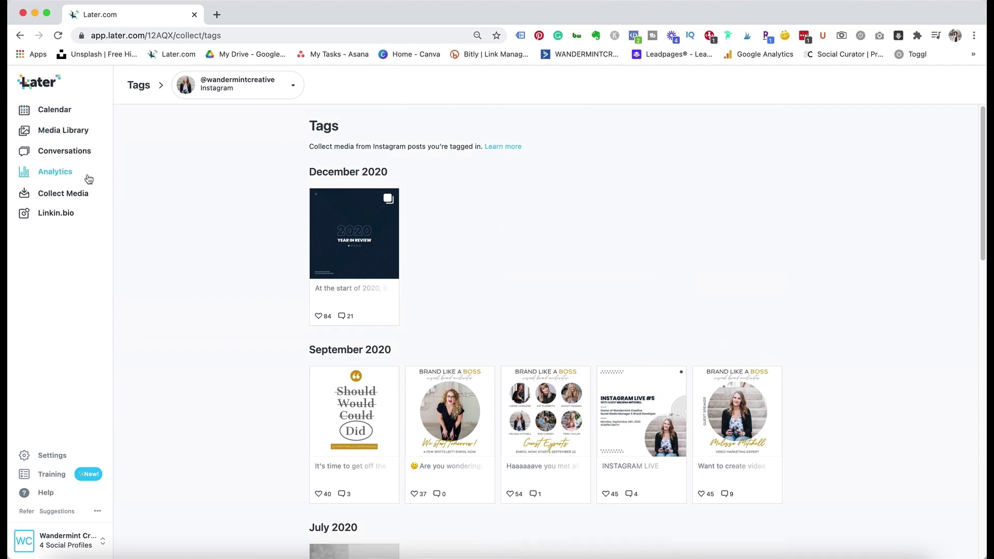
# - Open the Mentions collection and start collecting media from Instagram mentions
pyautogui.click(59, 193)
pyautogui.click(151, 211)
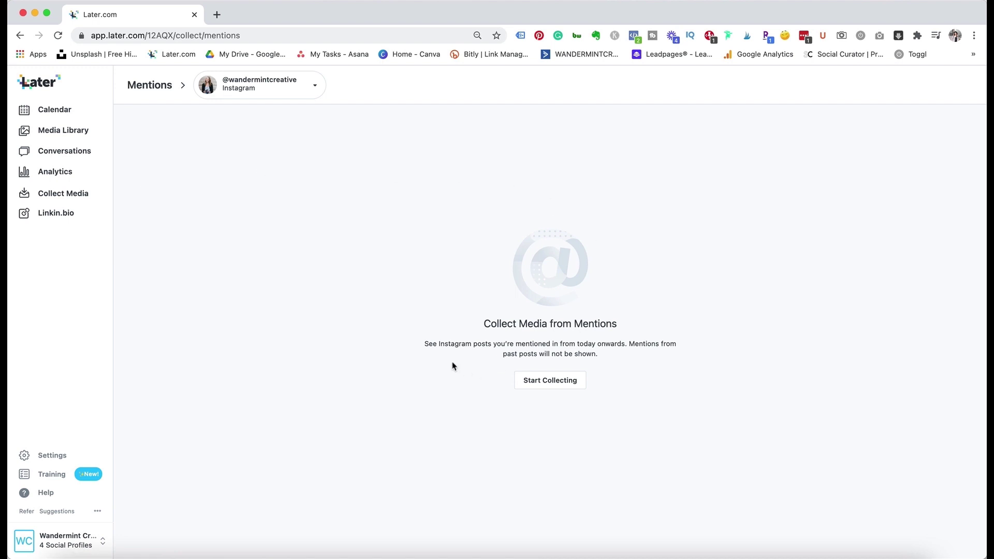
pyautogui.moveTo(426, 346); pyautogui.dragTo(666, 354)
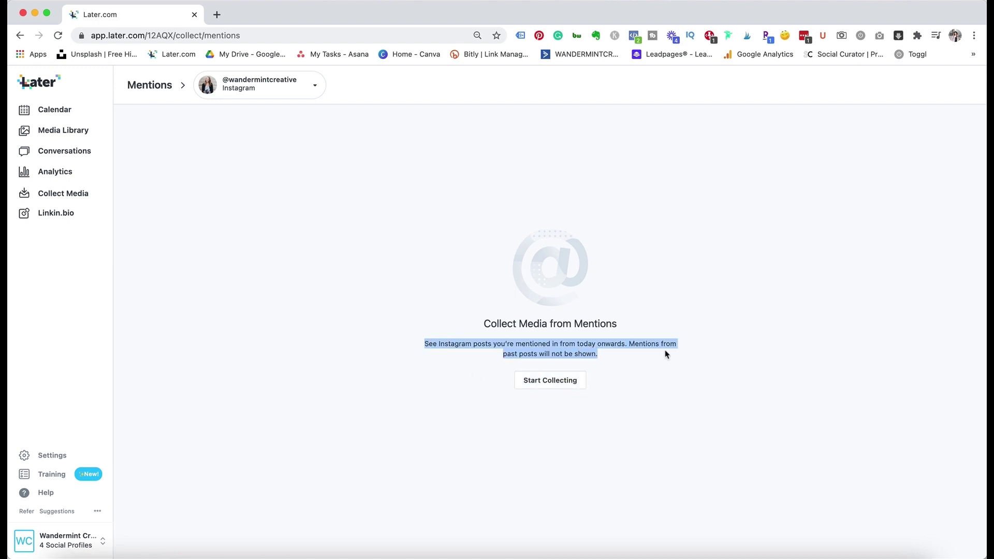
pyautogui.click(550, 380)
pyautogui.moveTo(65, 198)
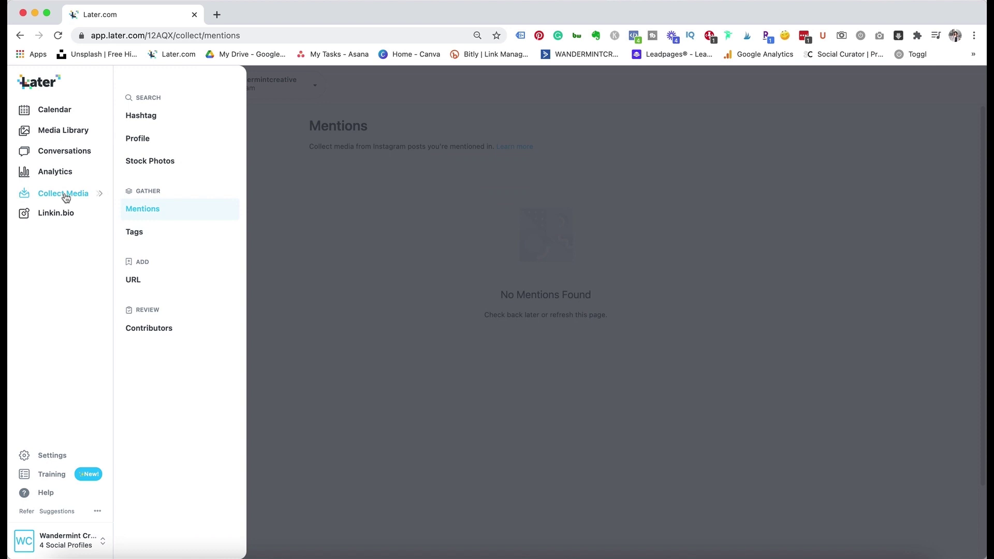
pyautogui.click(132, 280)
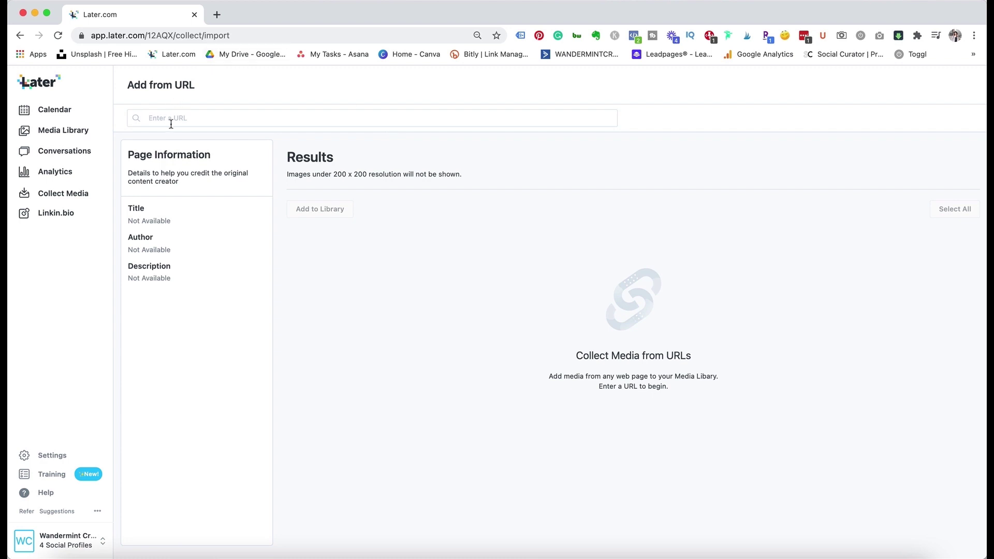
pyautogui.write('www.wandermintcreative.com')
pyautogui.press('Return')
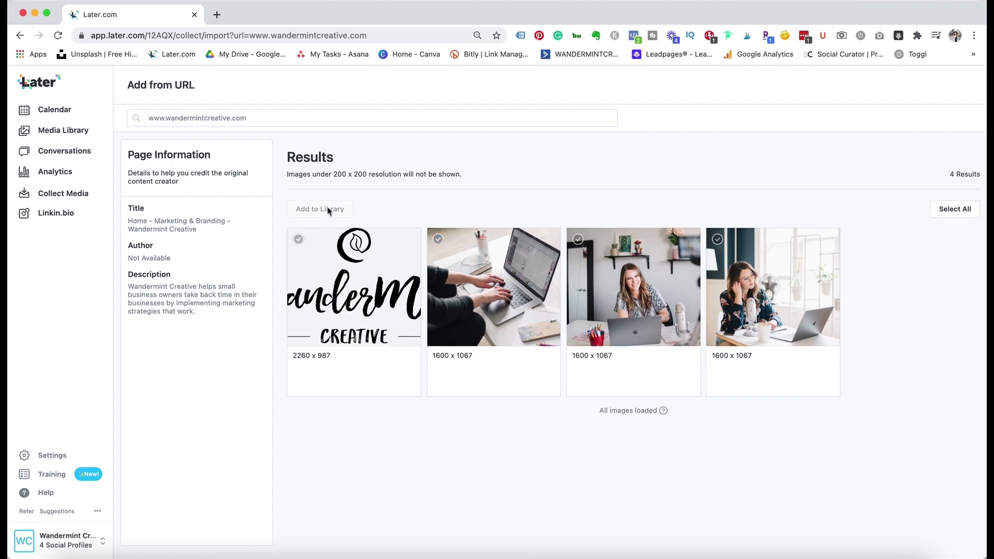
pyautogui.click(438, 239)
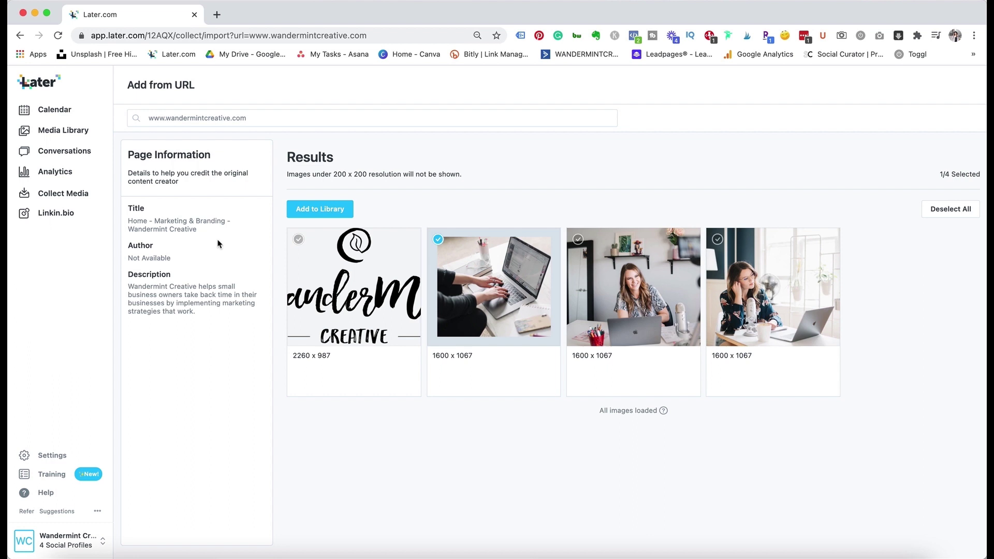
# - Review the title, author and description details for crediting the original content creator
pyautogui.moveTo(194, 310); pyautogui.dragTo(126, 206)
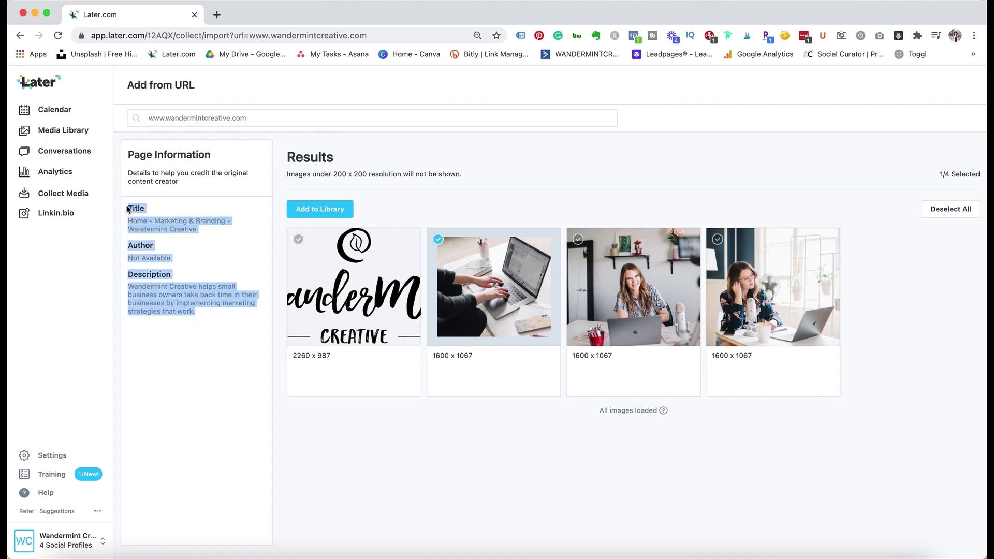
pyautogui.moveTo(180, 182); pyautogui.dragTo(226, 333)
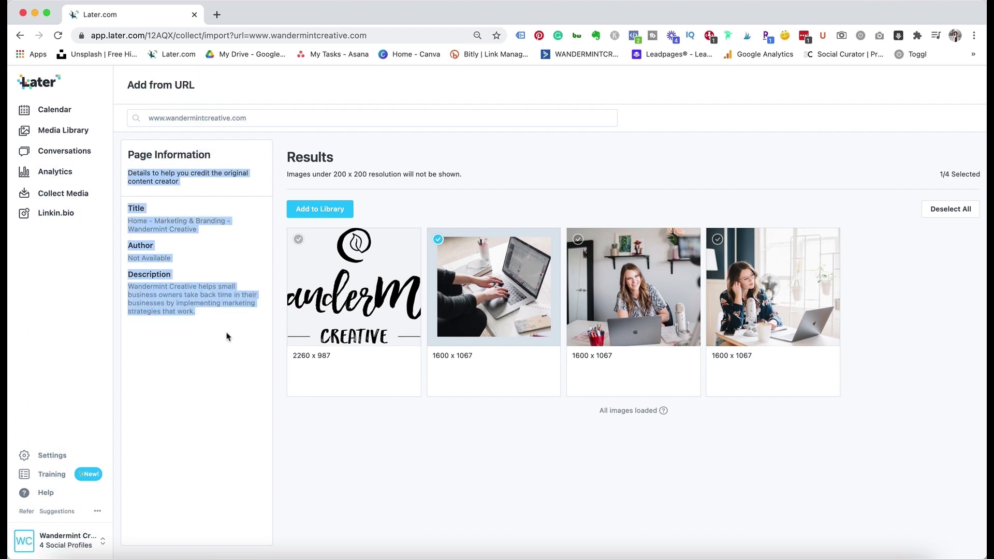
pyautogui.click(227, 333)
# - Start the Contributors setup and enter a handle for the personalized submission email address
pyautogui.click(80, 198)
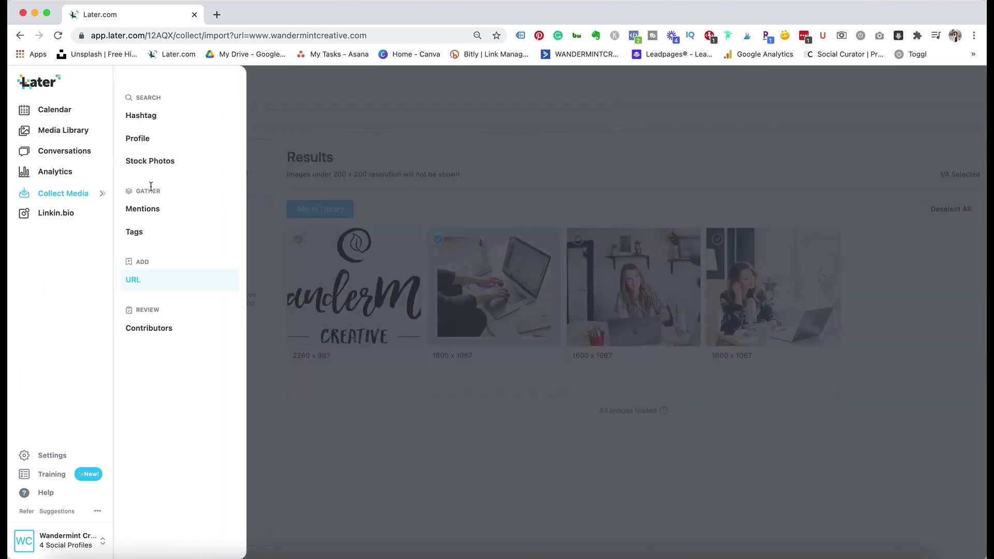
pyautogui.click(164, 334)
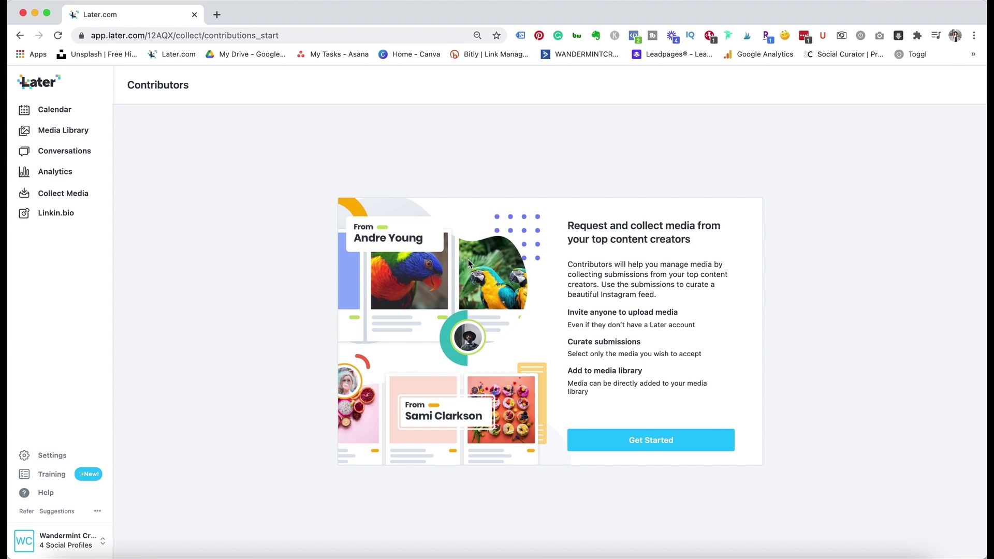
pyautogui.click(658, 448)
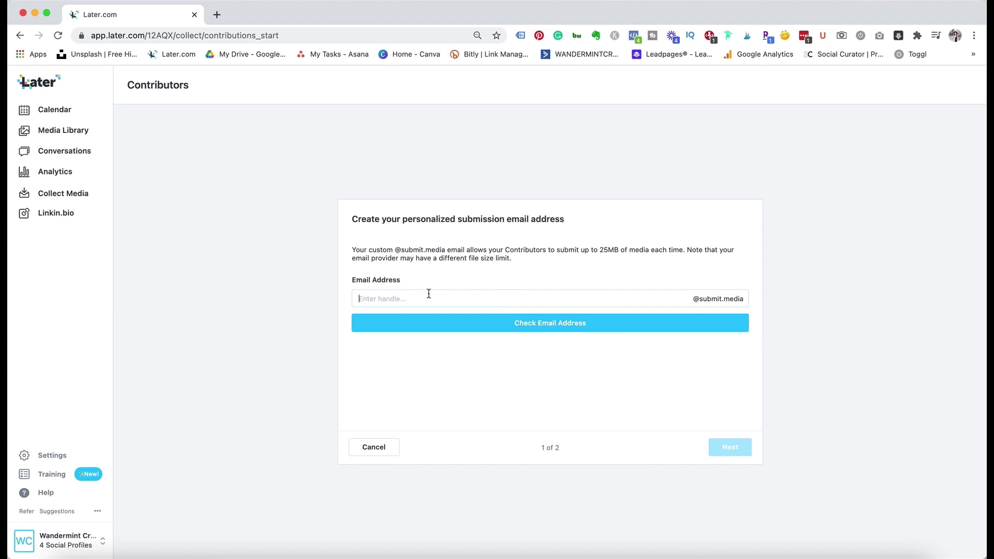
pyautogui.write('melissa')
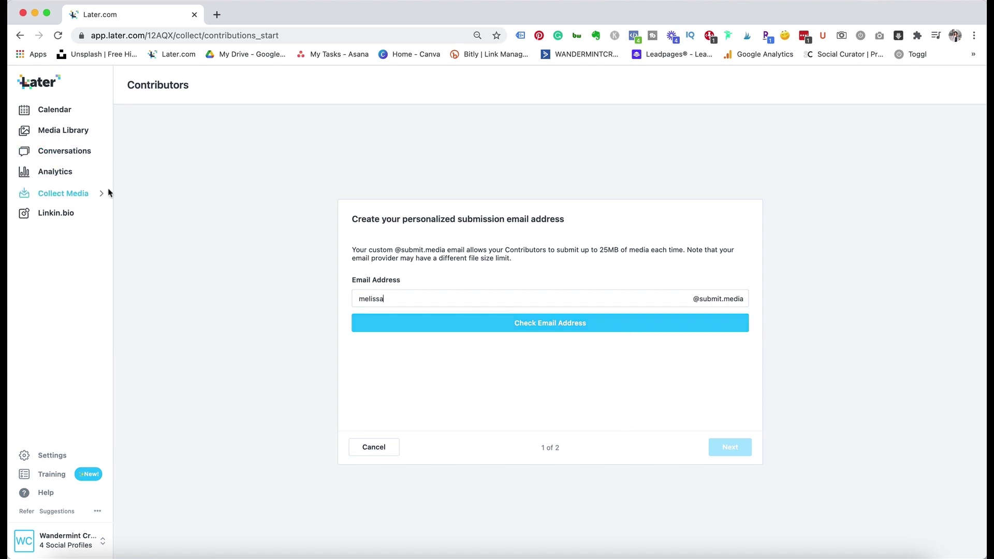
# - Open Linkin.bio and view the link editing options of the Facebook Creator Studio post and the content ideas post
pyautogui.click(64, 220)
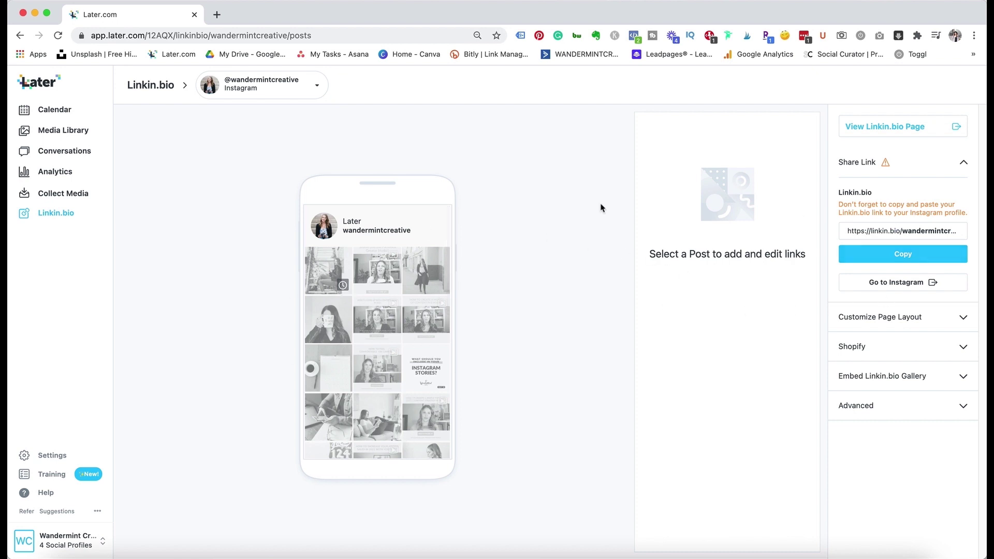
pyautogui.click(383, 281)
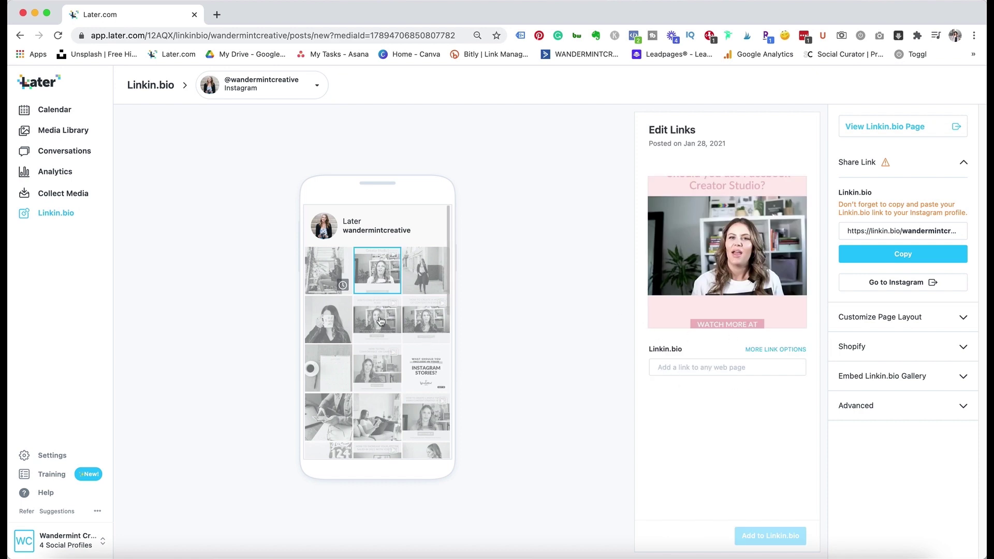
pyautogui.press('Down')
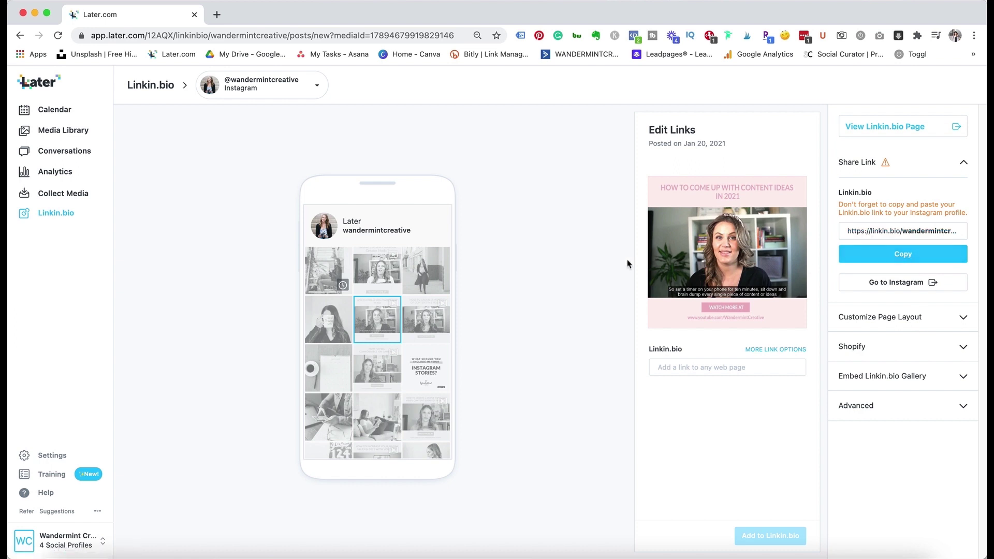
# - Place the "good things take time" image from the older media on March 16, 2021 in the calendar as an Instagram post
pyautogui.click(40, 110)
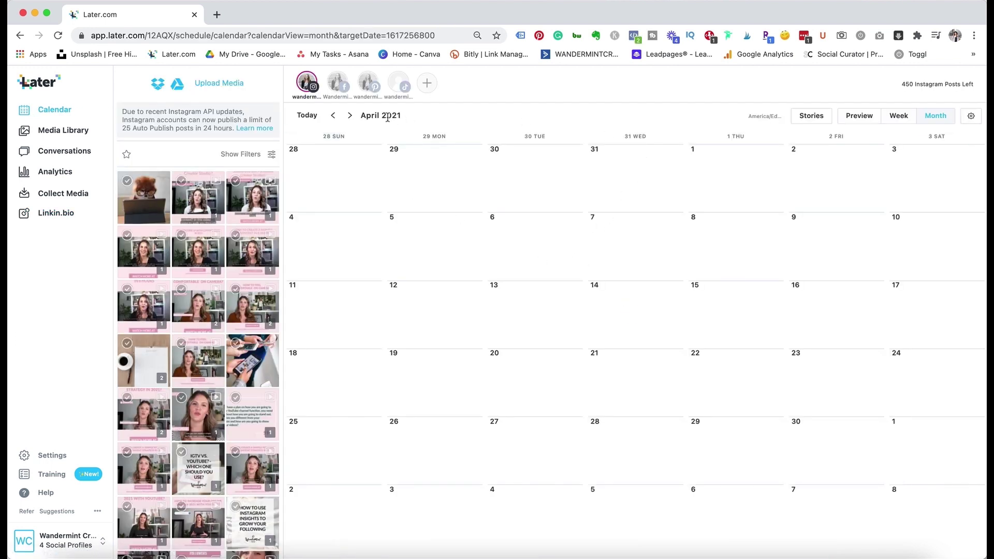
pyautogui.click(332, 118)
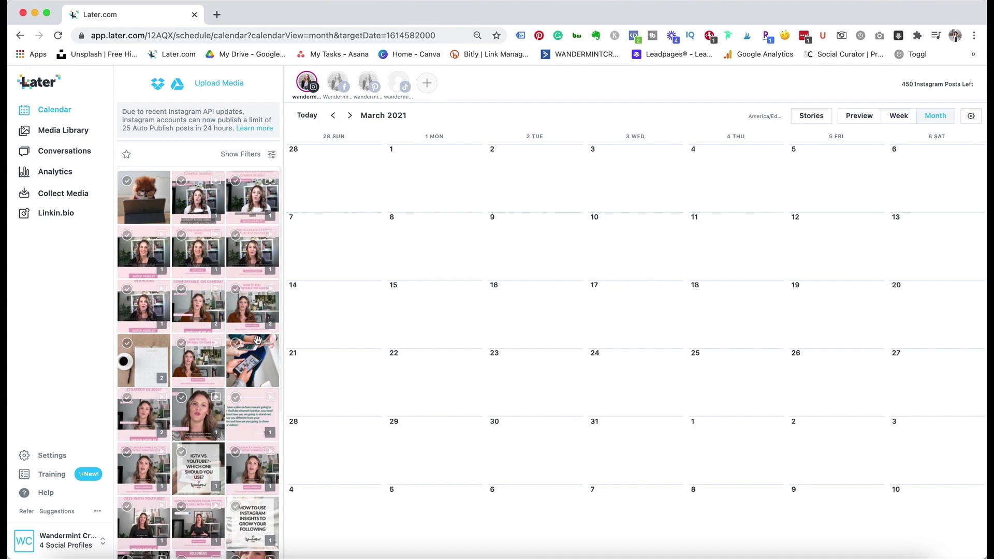
pyautogui.scroll(-5, 227, 267)
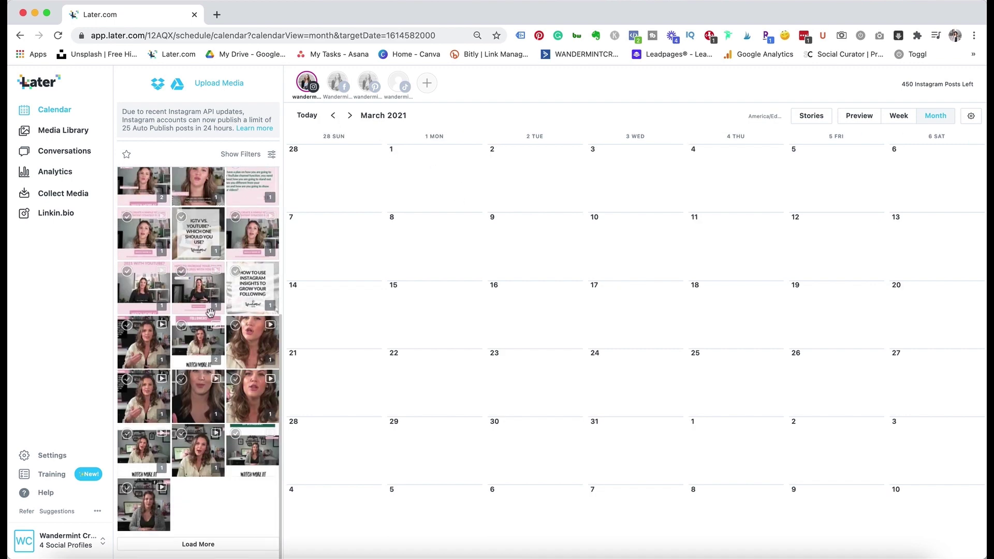
pyautogui.click(205, 544)
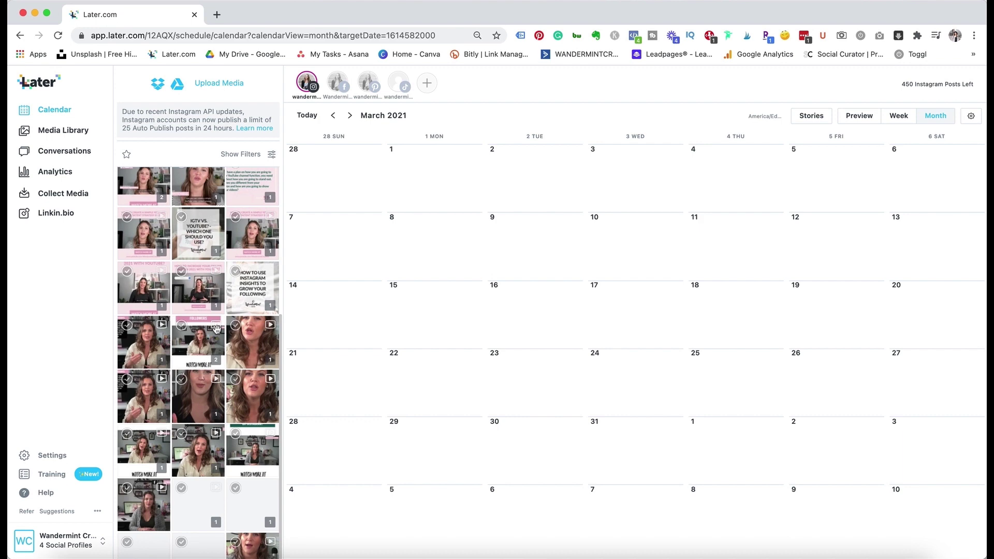
pyautogui.scroll(-5, 216, 330)
pyautogui.scroll(-5, 216, 329)
pyautogui.click(201, 540)
pyautogui.scroll(-10, 217, 465)
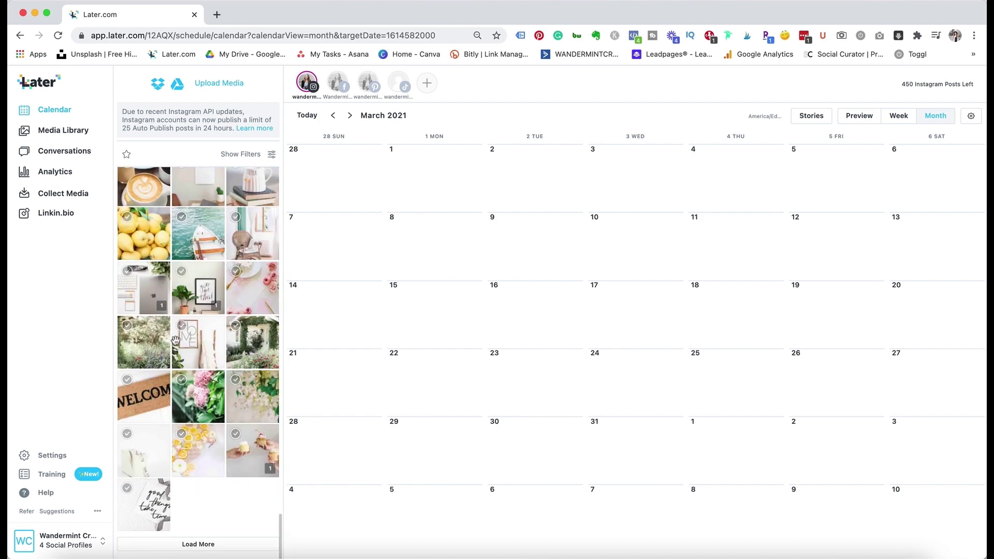
pyautogui.moveTo(155, 509); pyautogui.dragTo(515, 303)
# - Write the post caption "This is a Test" followed by "#female #marketing" on a new line
pyautogui.click(491, 233)
pyautogui.write('This is a Test')
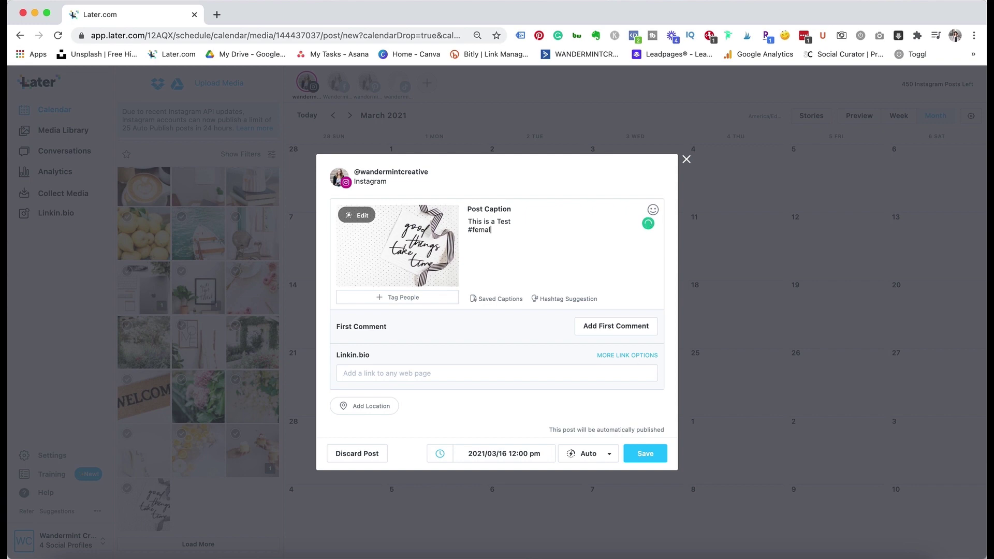
pyautogui.write('marketing')
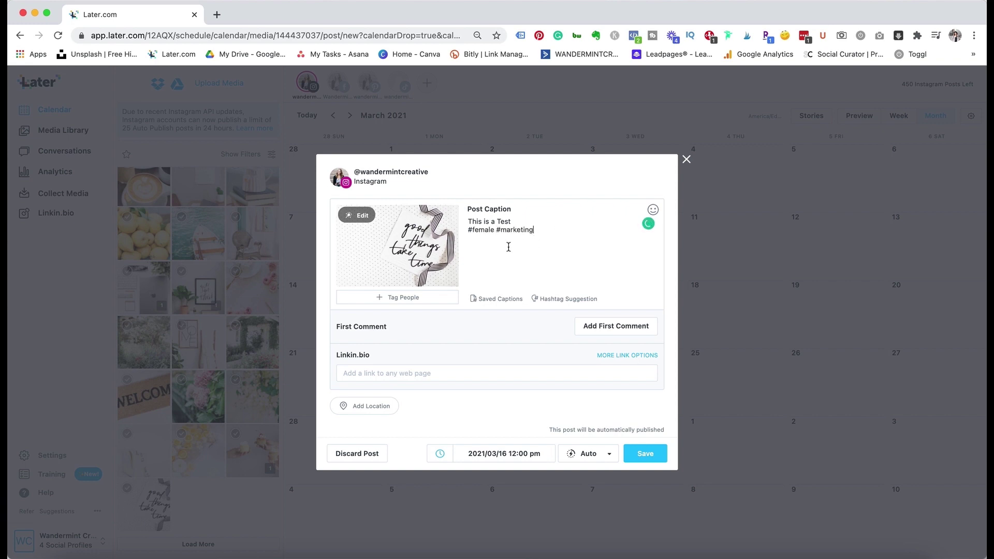
# - Browse the saved captions and insert the "Wandermint - Generic" hashtag set into the post caption
pyautogui.click(499, 303)
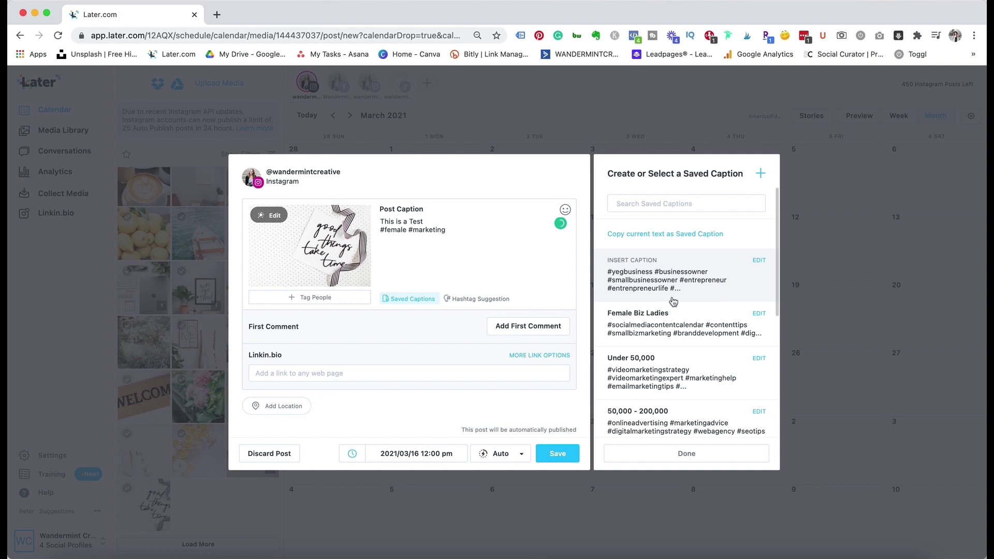
pyautogui.scroll(-3, 670, 290)
pyautogui.scroll(-2, 670, 290)
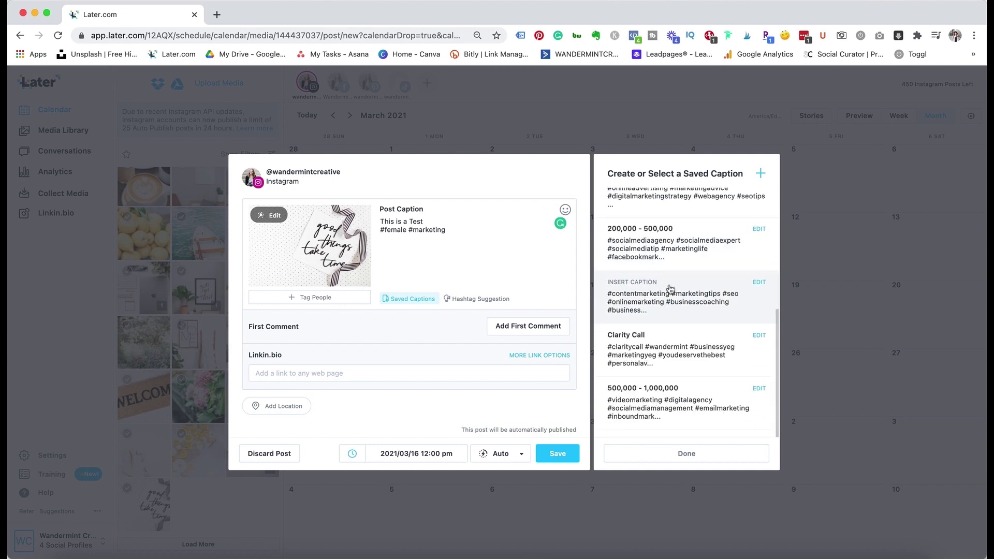
pyautogui.scroll(5, 670, 288)
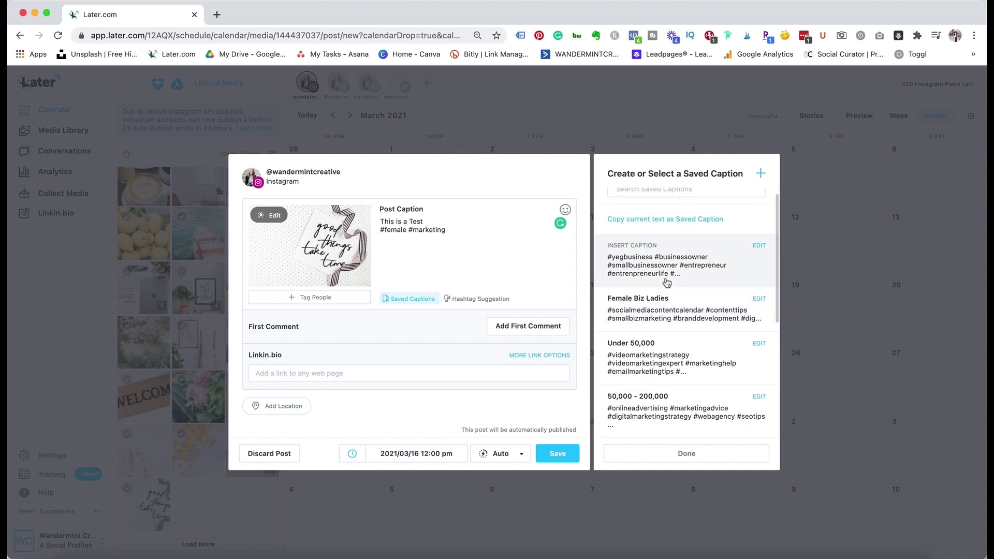
pyautogui.click(673, 263)
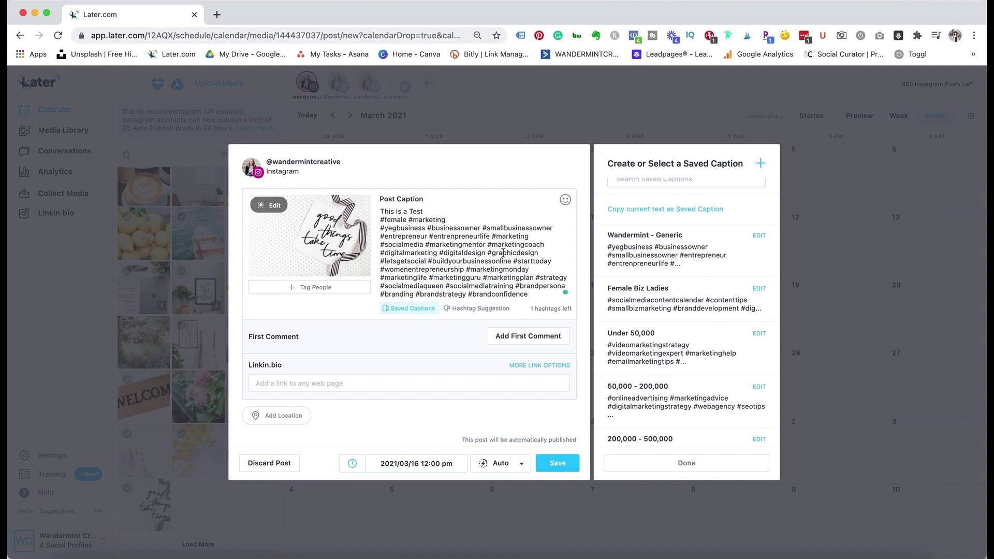
# - Replace all hashtags in the post caption with the saved "Female Biz Ladies" hashtag set
pyautogui.moveTo(539, 293); pyautogui.dragTo(375, 225)
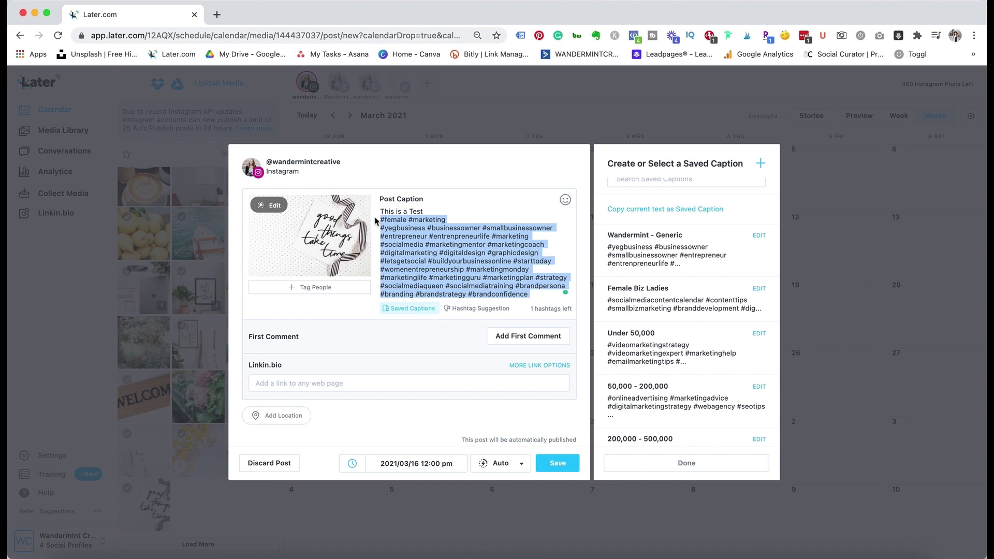
pyautogui.press('BackSpace')
pyautogui.click(645, 318)
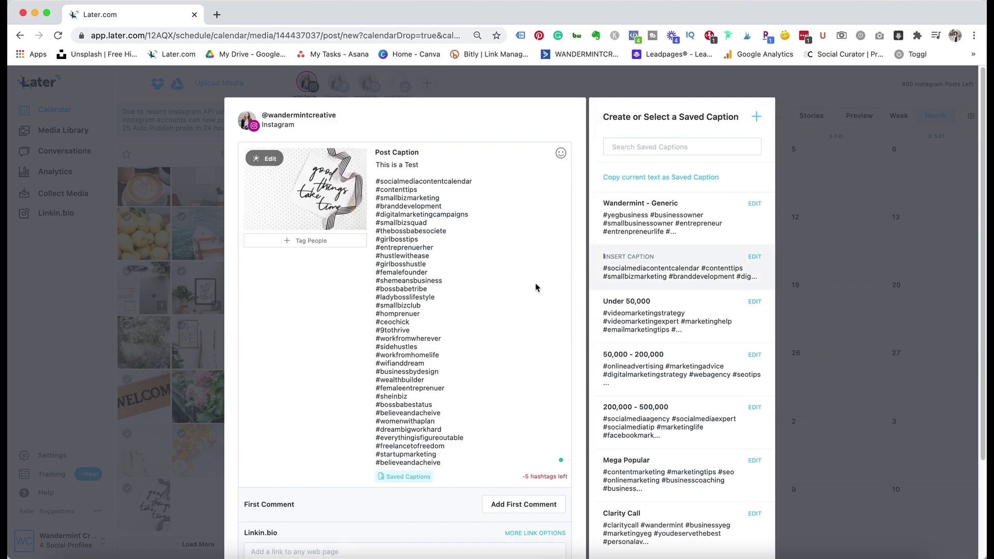
pyautogui.scroll(-2, 433, 269)
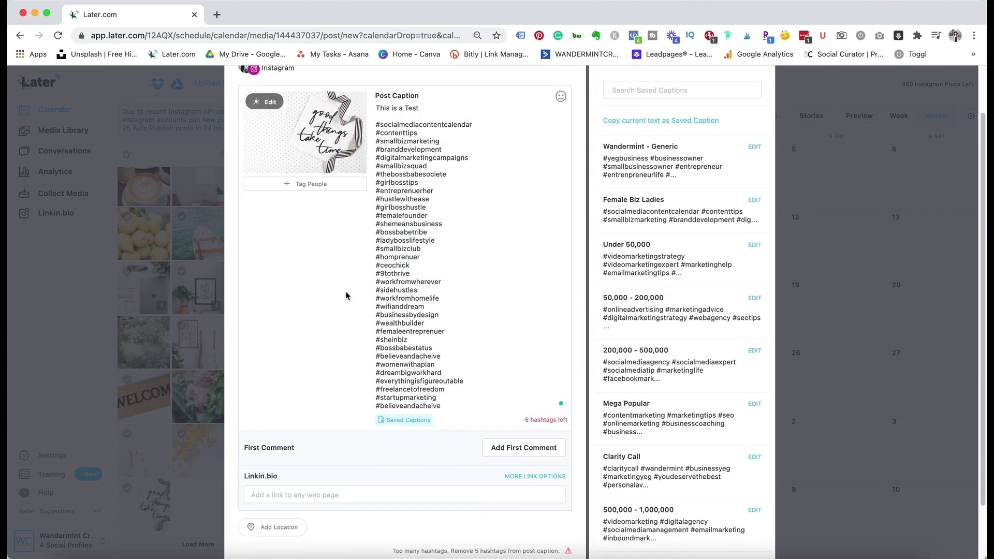
pyautogui.scroll(2, 345, 296)
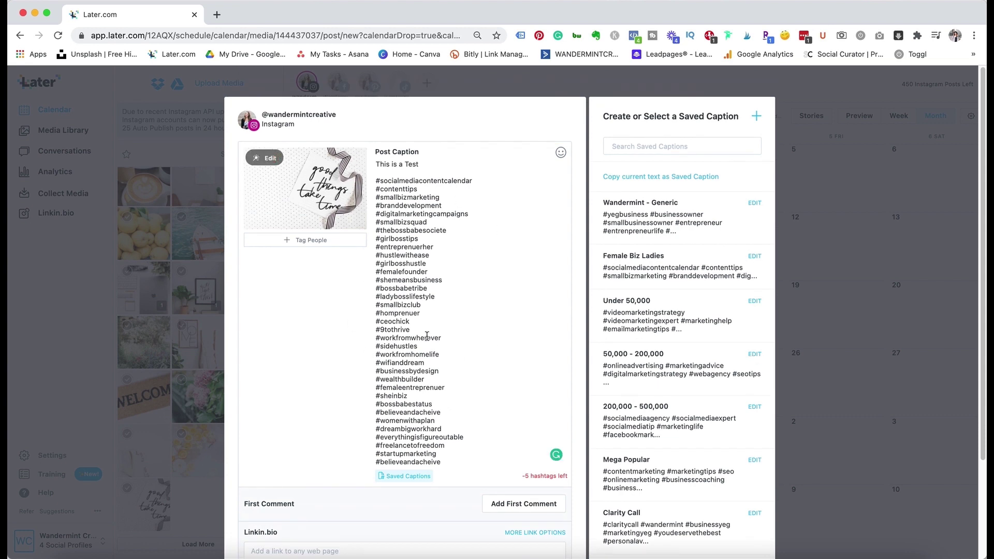
# - Tag the Instagram user wandermintcreative on the "good things take time" image
pyautogui.click(304, 243)
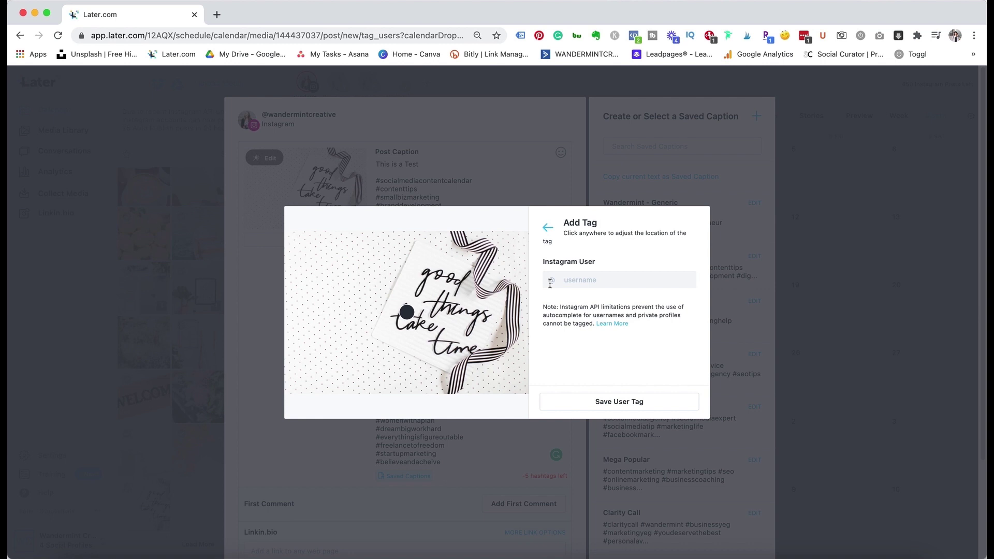
pyautogui.write('wandermintcreative')
pyautogui.click(594, 401)
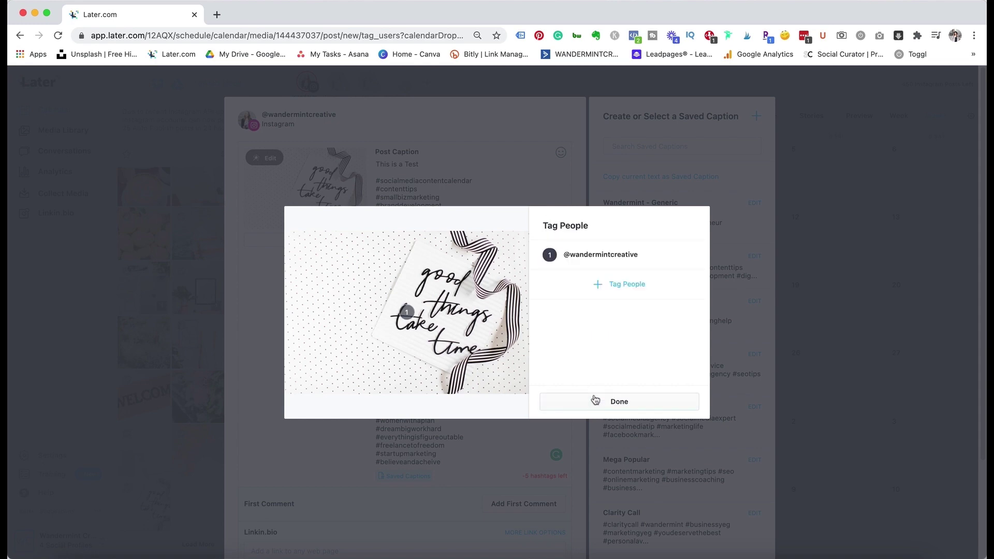
pyautogui.click(614, 404)
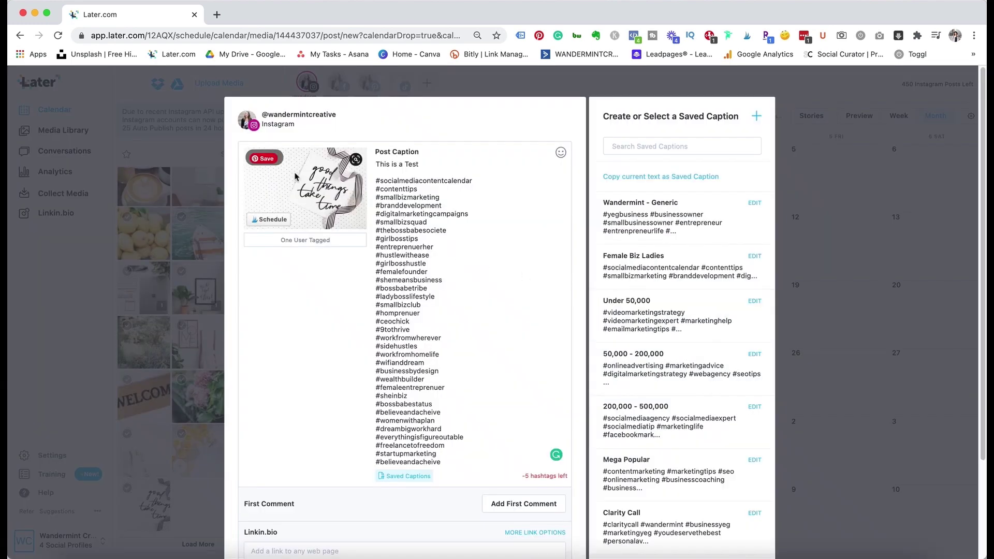
# - Enable the first comment on the post and view the saved captions available for it
pyautogui.scroll(-2, 475, 411)
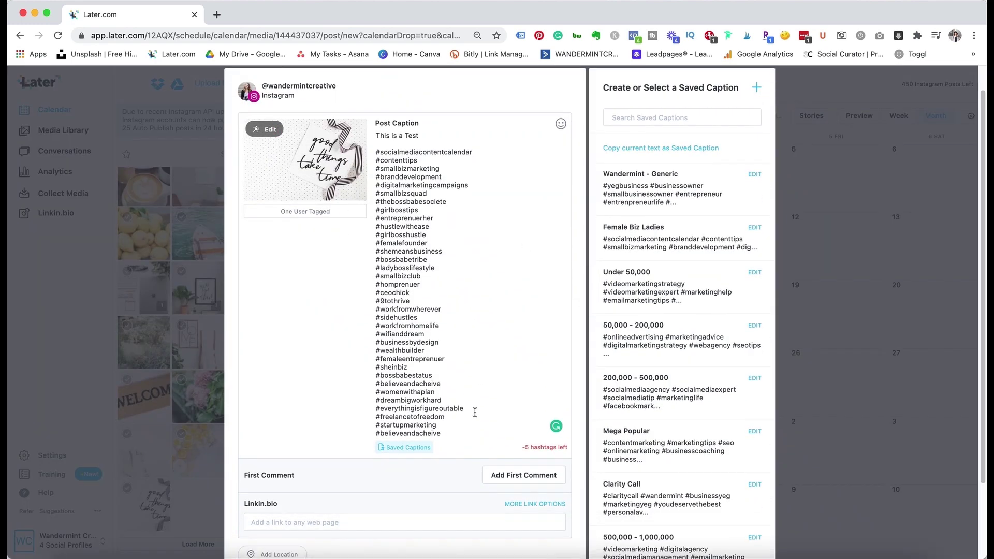
pyautogui.click(512, 463)
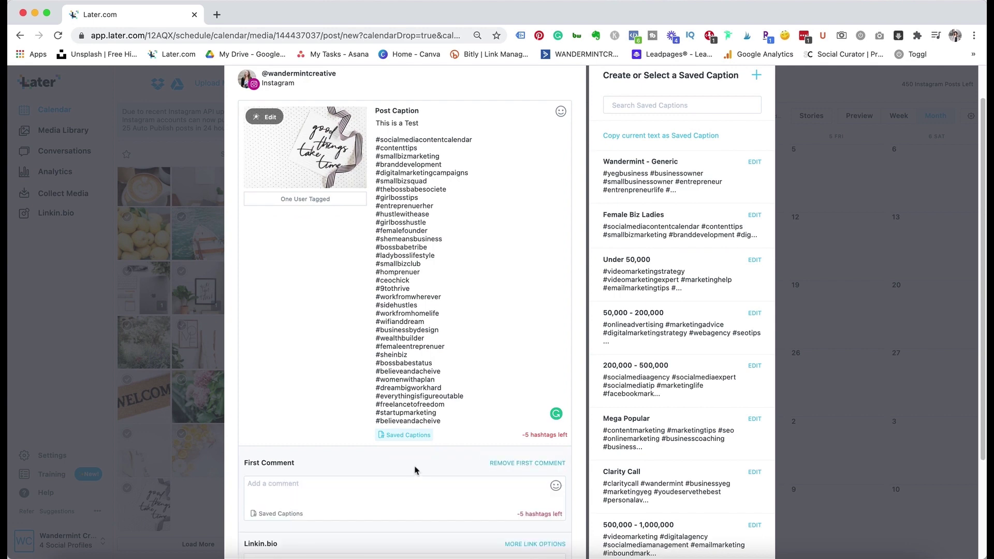
pyautogui.scroll(-3, 348, 461)
pyautogui.click(287, 423)
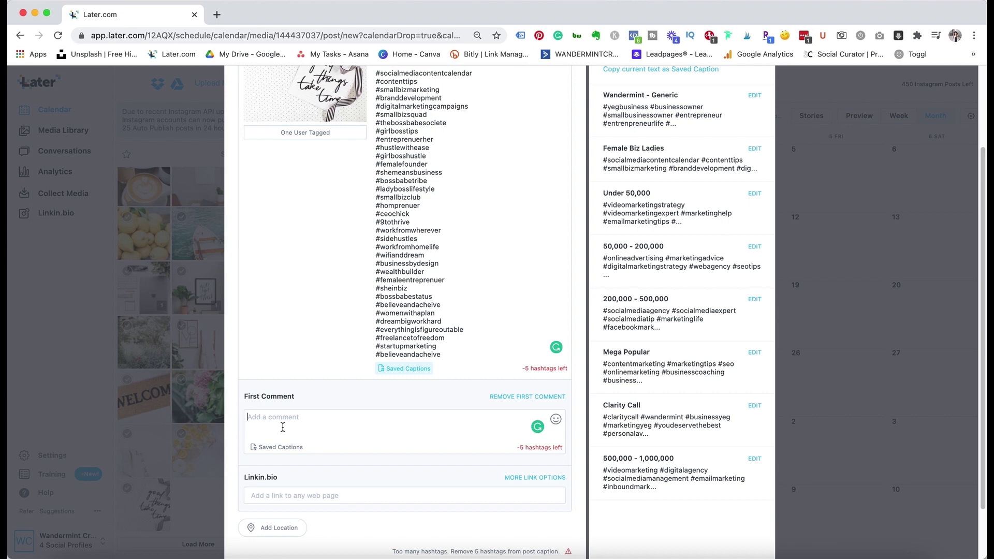
pyautogui.click(258, 423)
pyautogui.click(279, 449)
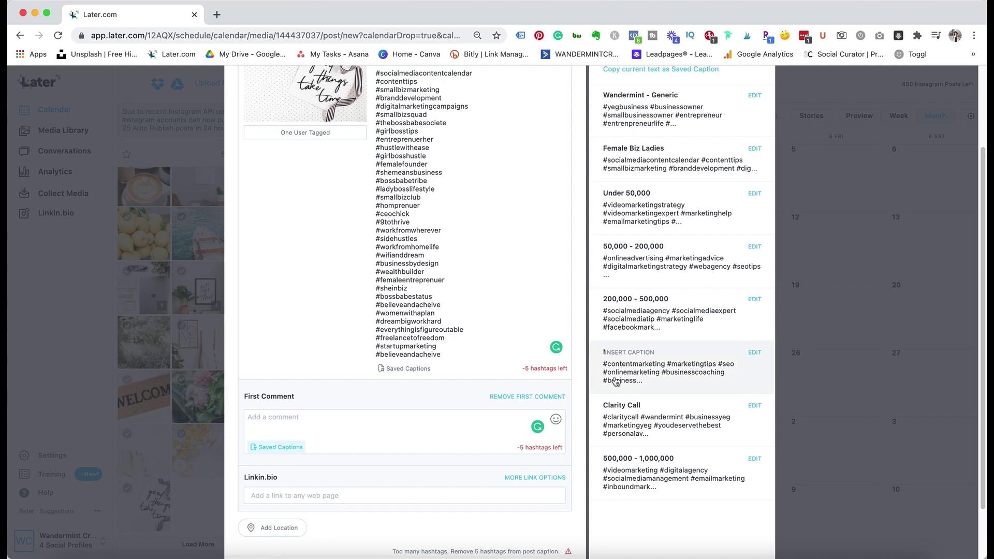
pyautogui.scroll(2, 669, 259)
pyautogui.scroll(-3, 671, 466)
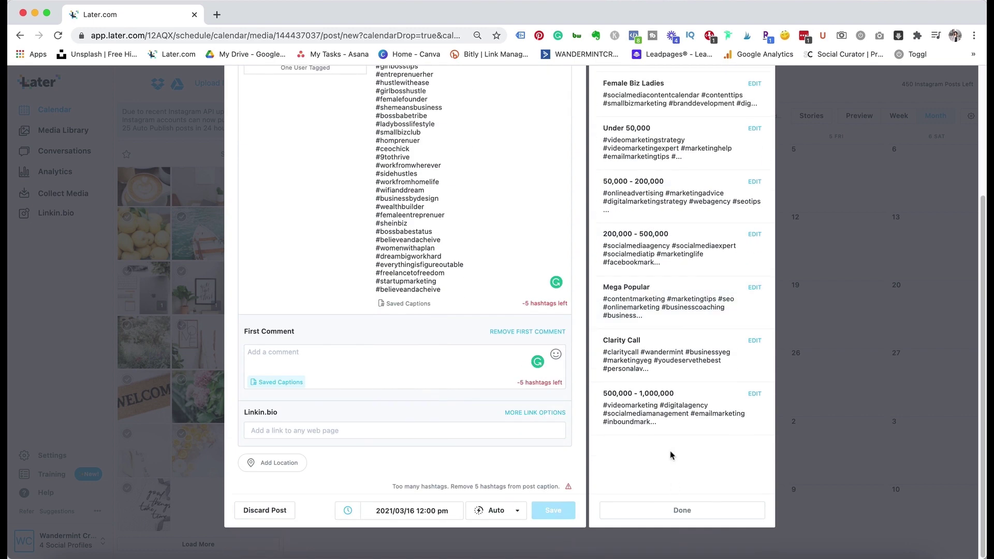
pyautogui.click(273, 436)
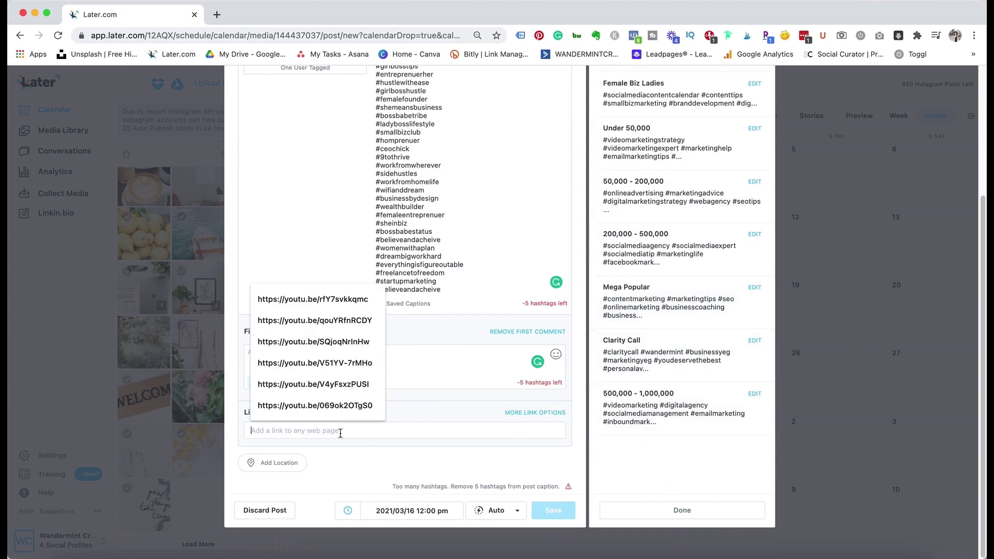
pyautogui.click(285, 409)
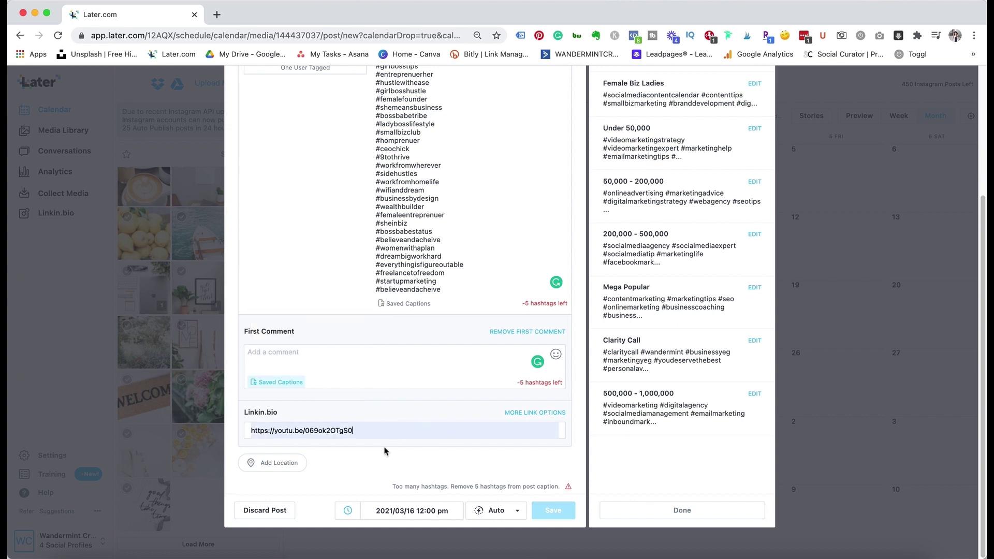
pyautogui.click(279, 463)
pyautogui.write('Edm')
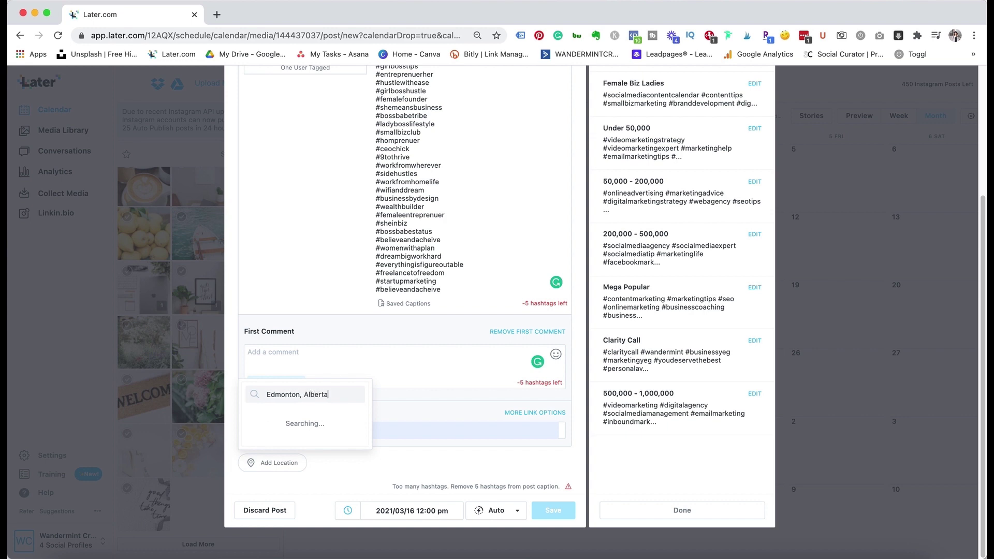
pyautogui.write('onton, Alberta')
pyautogui.click(301, 418)
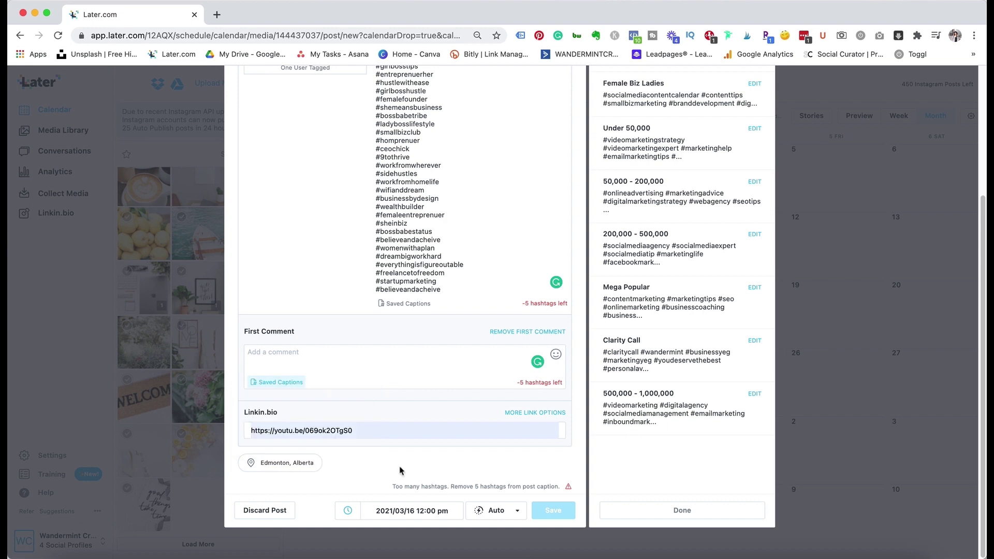
# - Schedule the post for 2021/03/17 at 01:00 pm and set its publishing method to Notification
pyautogui.click(414, 511)
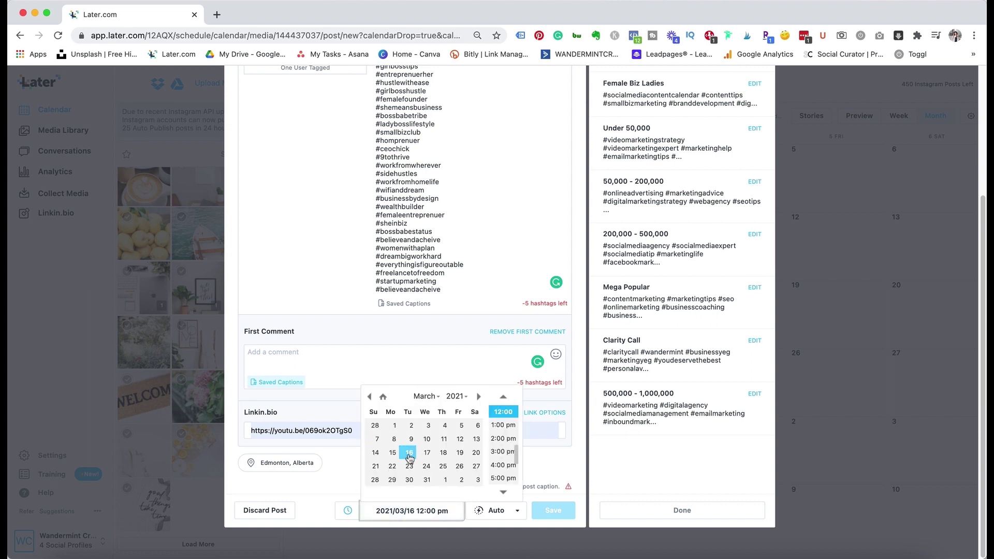
pyautogui.click(426, 452)
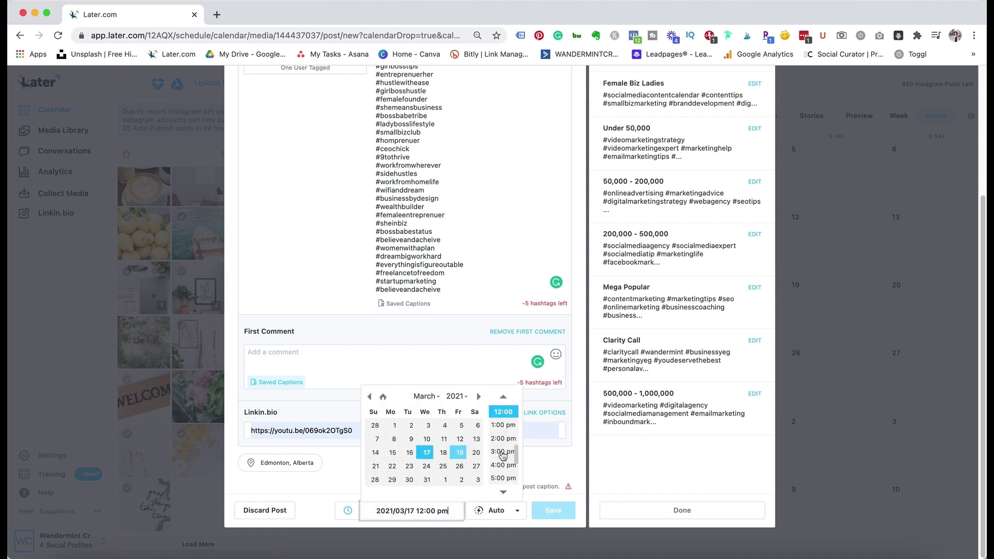
pyautogui.click(502, 428)
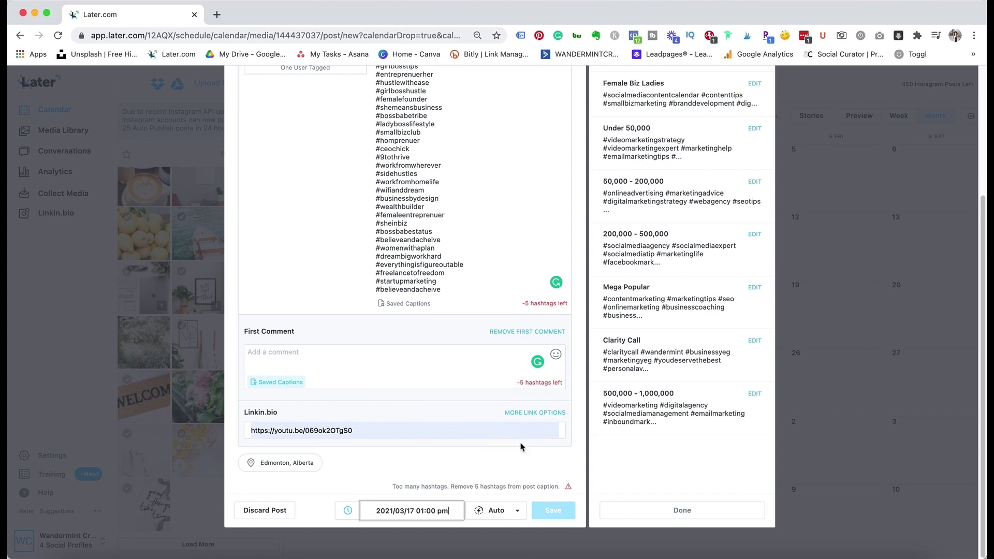
pyautogui.click(518, 513)
pyautogui.click(477, 483)
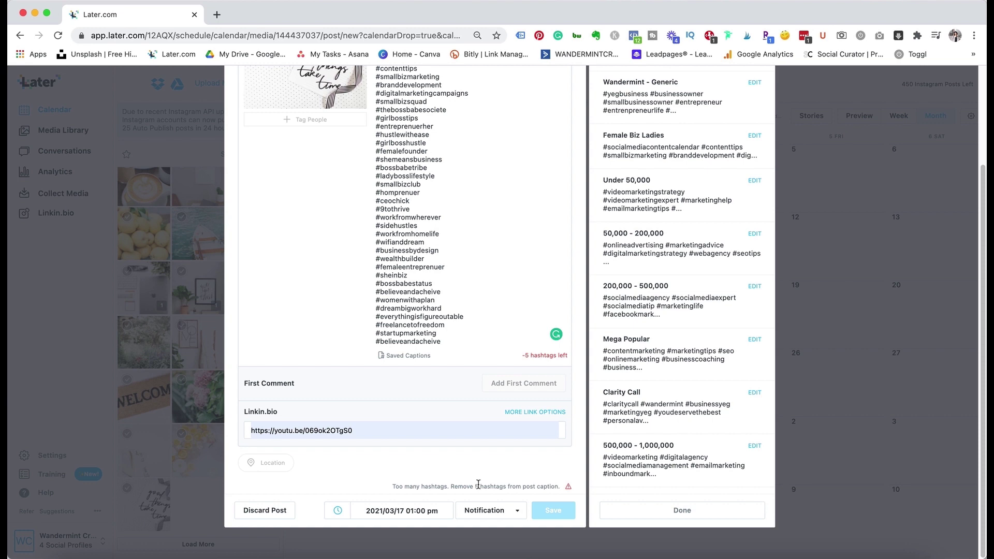
# - Delete the last six hashtags, from #womenwithaplan onward, from the caption and save the scheduled post
pyautogui.moveTo(446, 343); pyautogui.dragTo(373, 301)
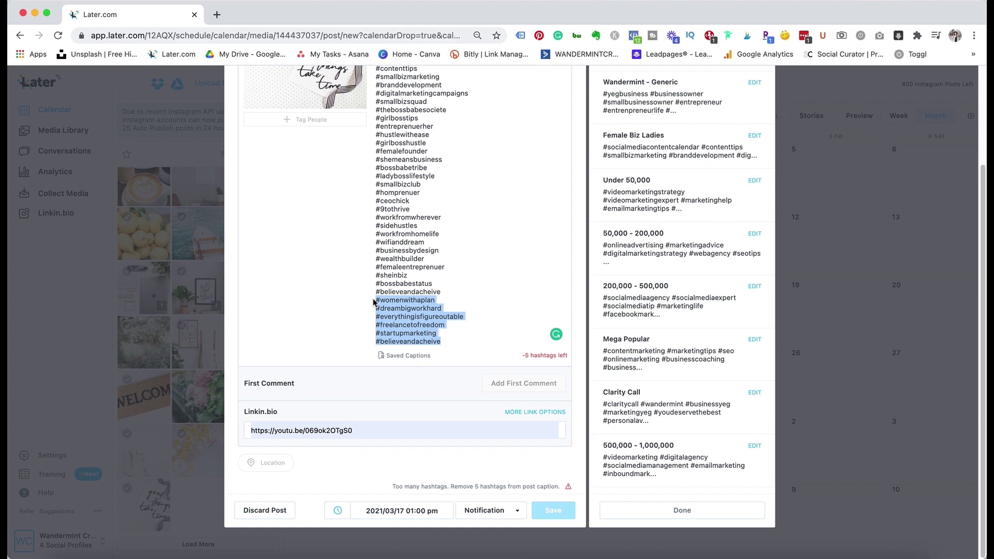
pyautogui.press('BackSpace')
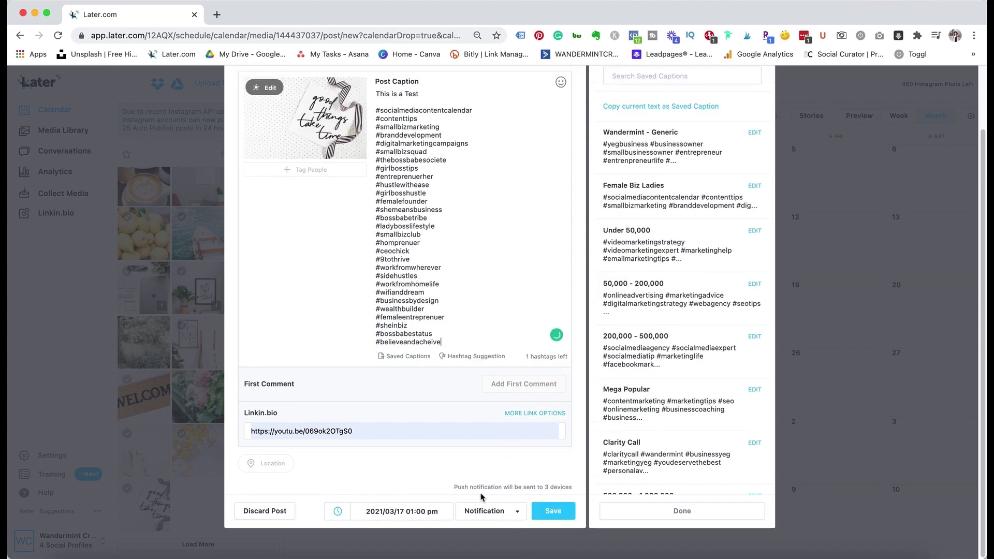
pyautogui.scroll(2, 481, 492)
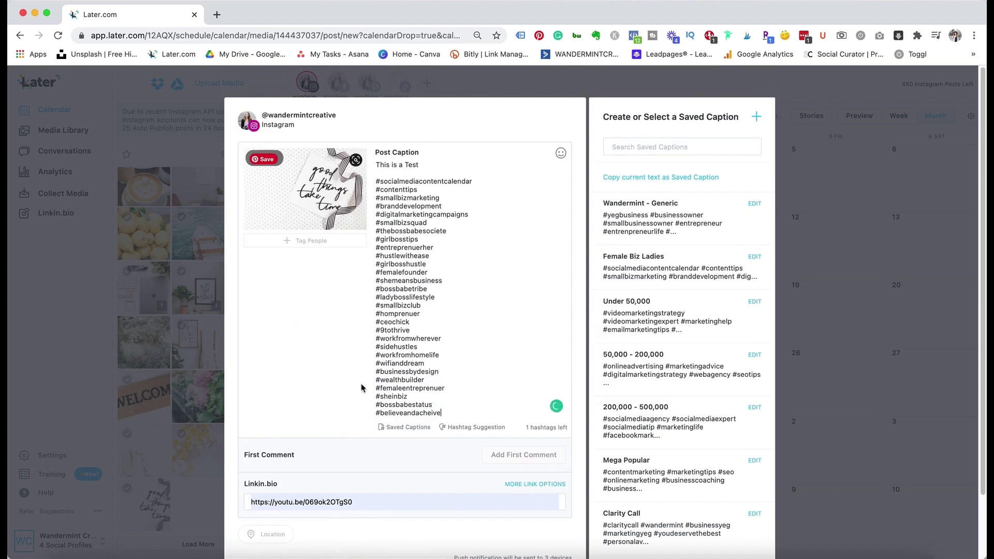
pyautogui.scroll(-2, 410, 346)
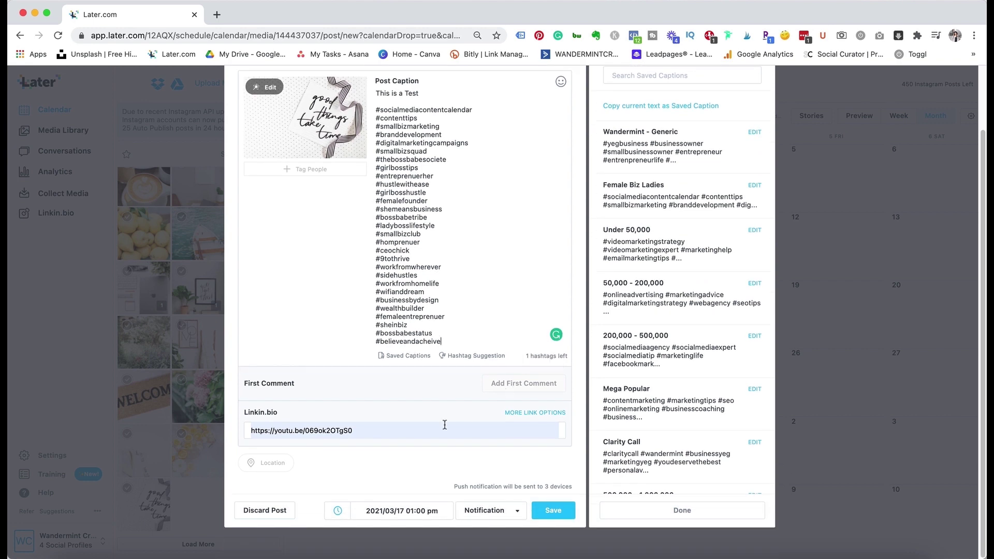
pyautogui.click(543, 511)
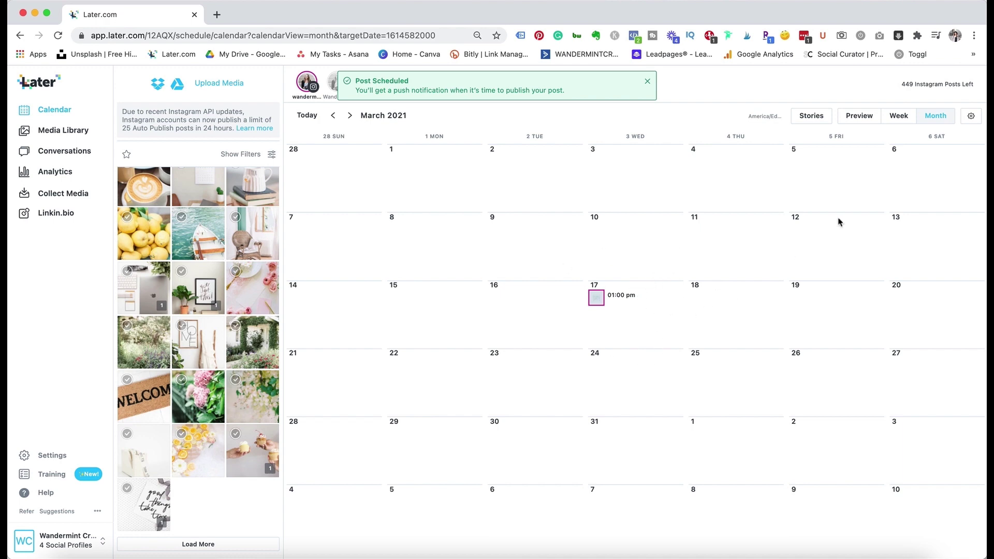
# - In the Instagram feed preview, swap the "good things take time" post with the neighbouring scheduled post and save the changes
pyautogui.click(860, 117)
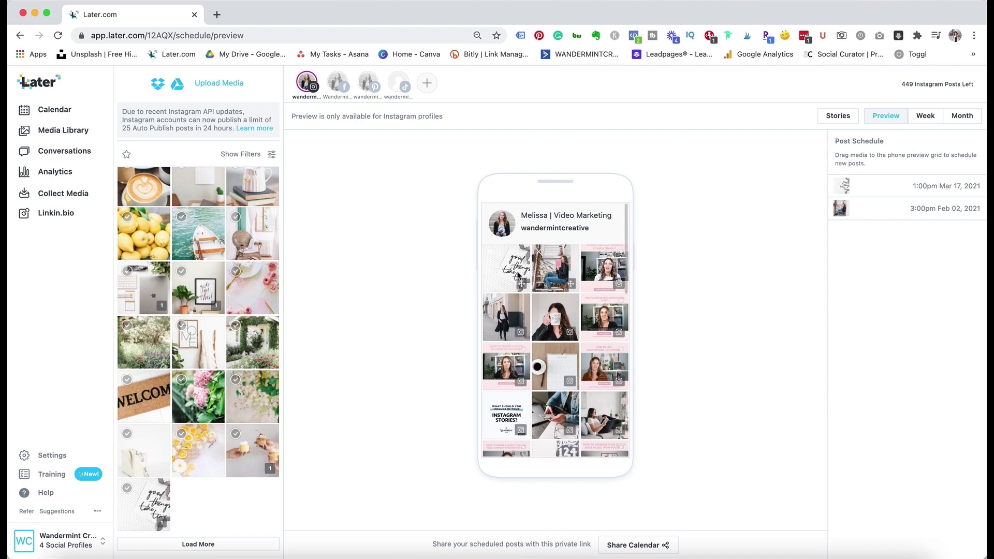
pyautogui.moveTo(518, 275); pyautogui.dragTo(557, 278)
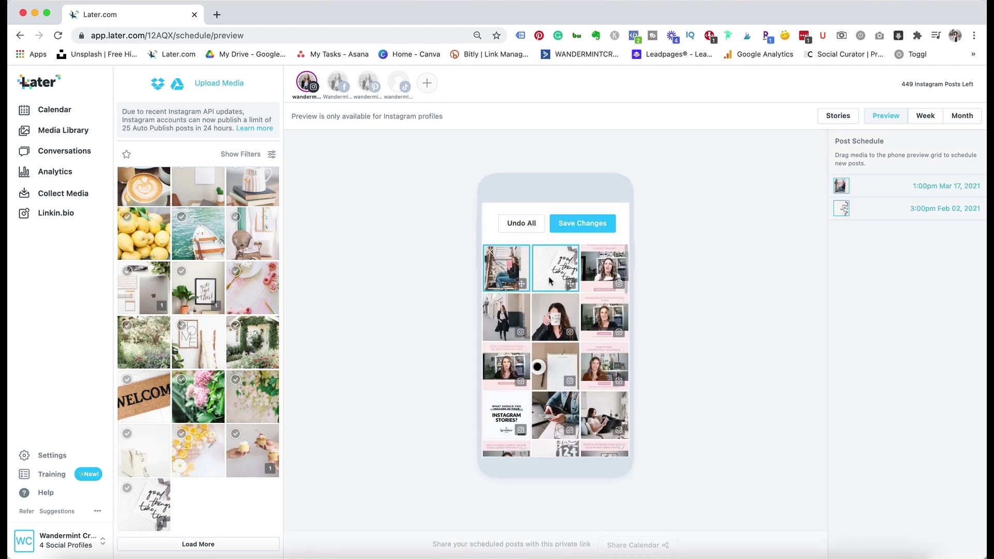
pyautogui.click(521, 223)
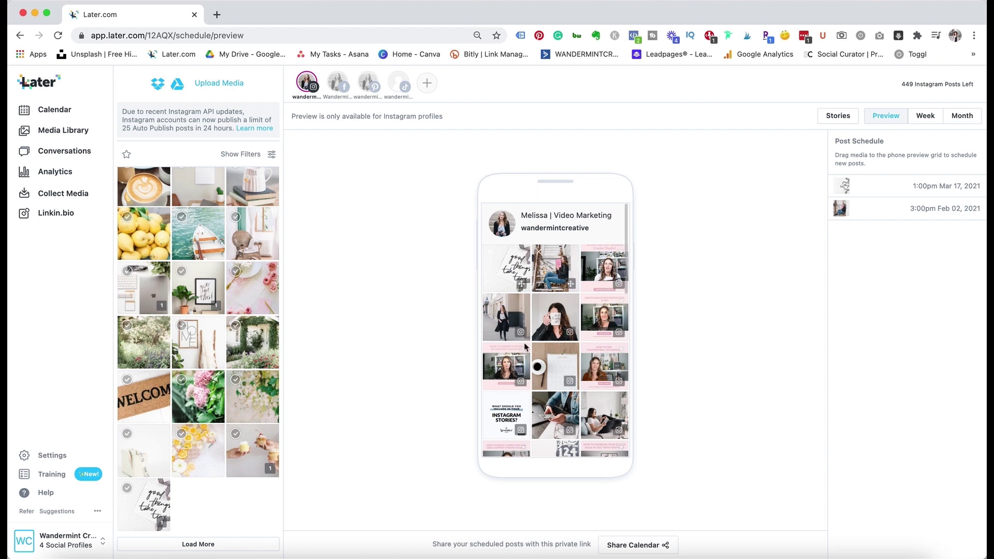
pyautogui.moveTo(502, 274); pyautogui.dragTo(557, 275)
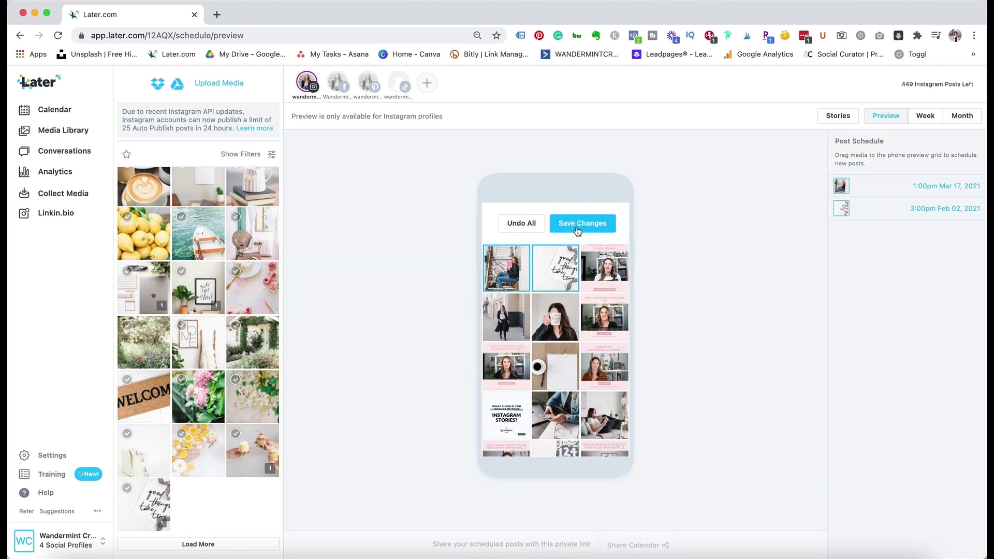
pyautogui.click(576, 226)
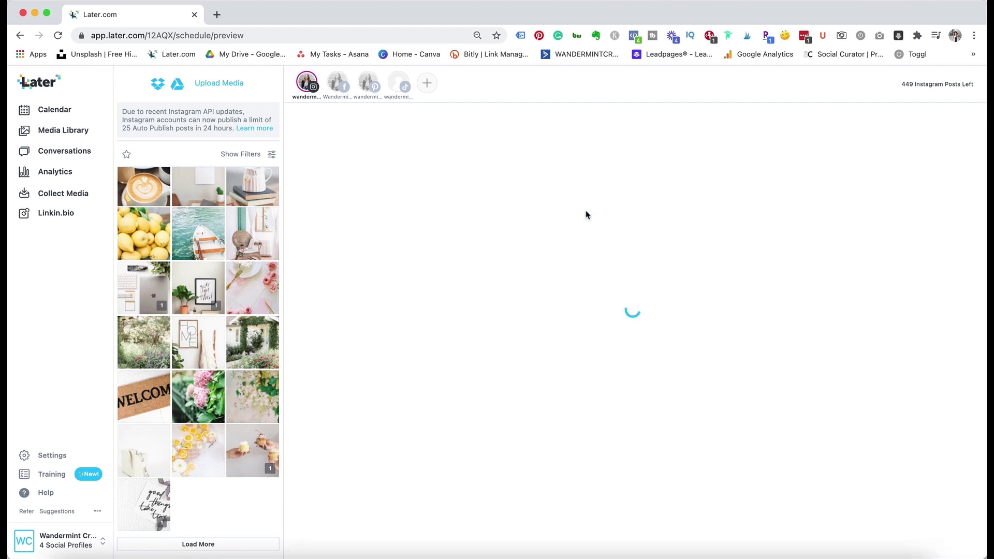
# - Return to the monthly calendar and select the Facebook and Pinterest profiles in addition to Instagram
pyautogui.click(965, 119)
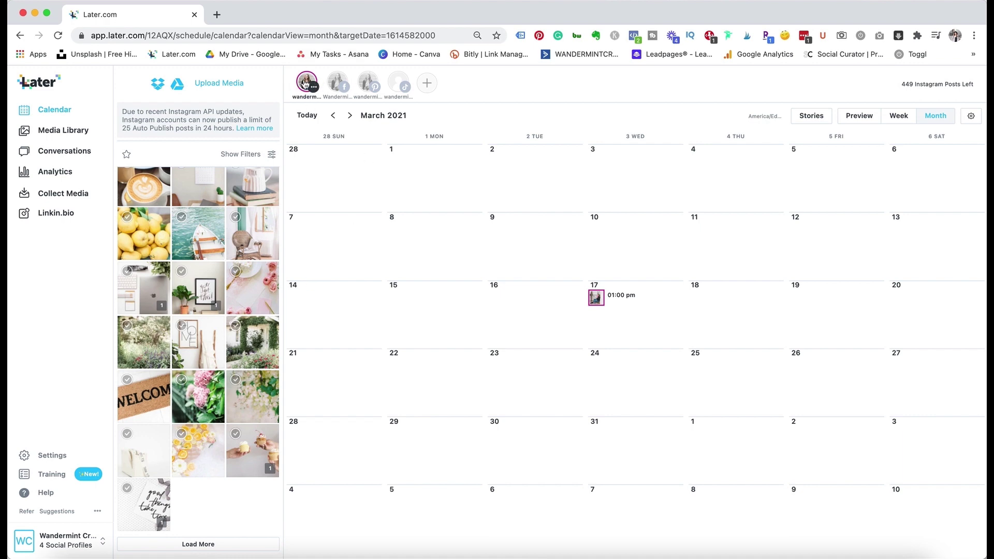
pyautogui.moveTo(340, 81)
pyautogui.click(344, 76)
pyautogui.click(376, 75)
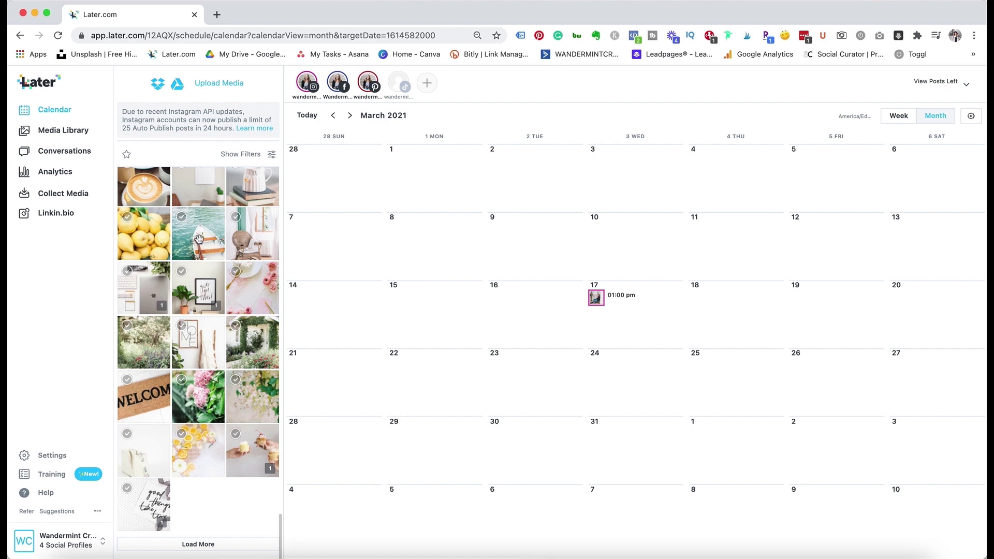
# - Place the rowboat image on March 11, 2021 as a post for all three profiles and write the caption "TEST"
pyautogui.moveTo(200, 240); pyautogui.dragTo(722, 244)
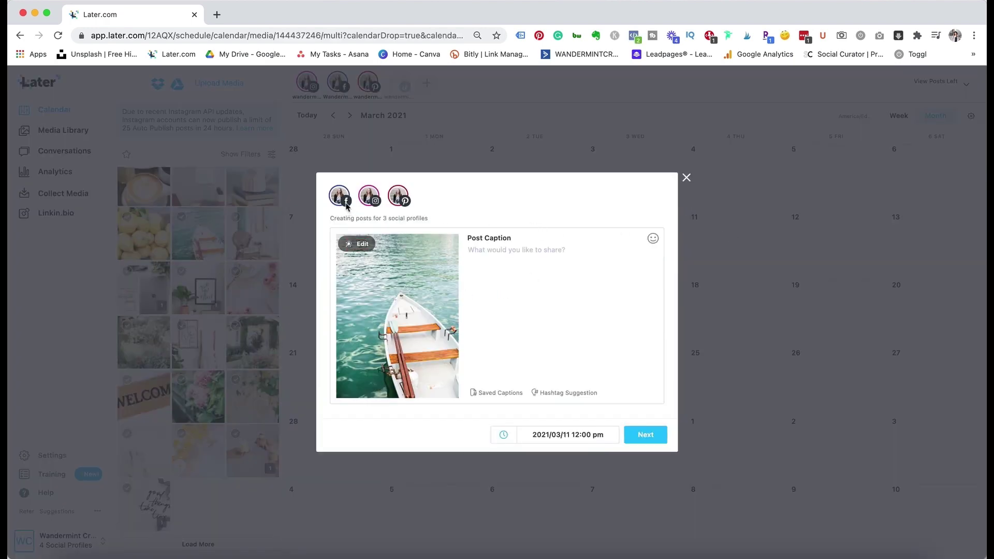
pyautogui.click(514, 268)
pyautogui.write('TES')
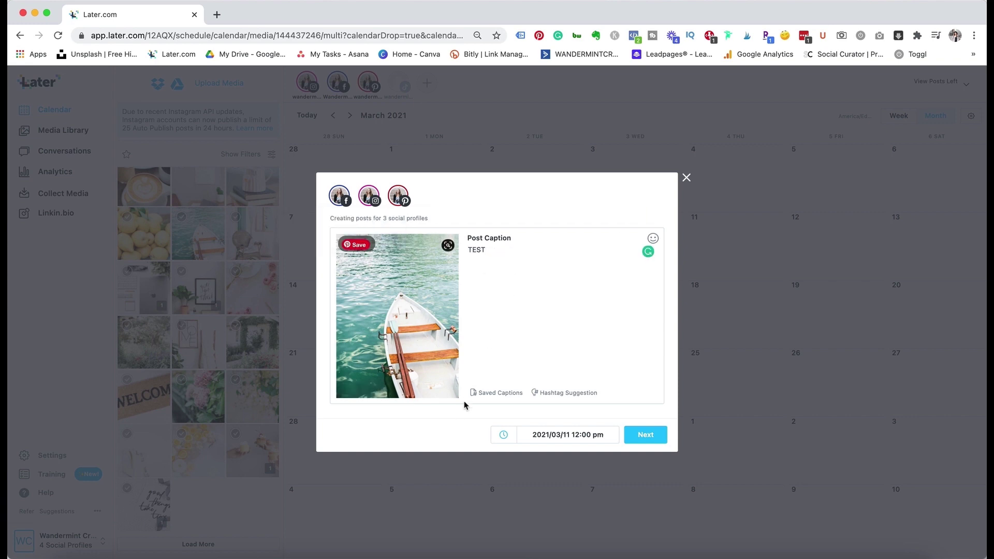
pyautogui.write('T')
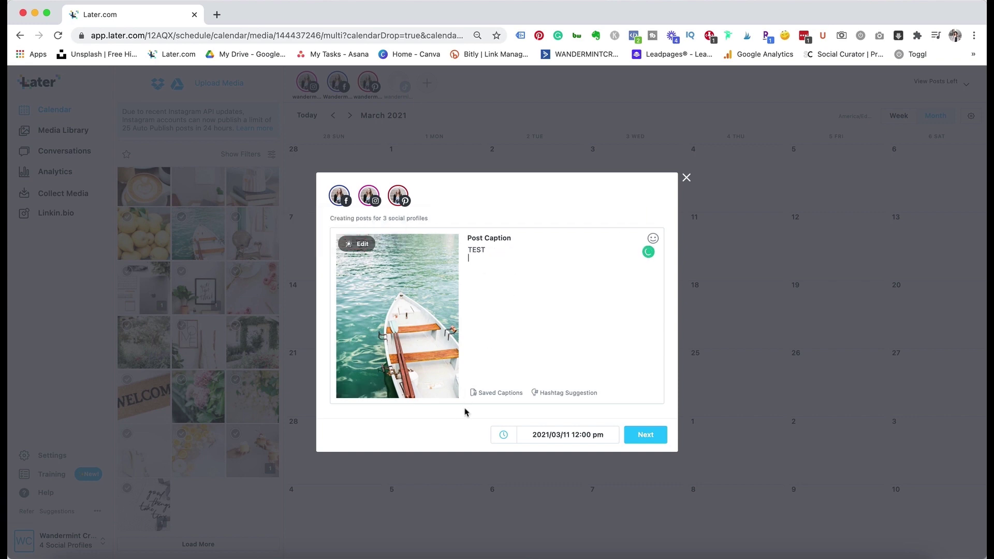
# - Add the saved caption "Wandermint - Generic" below TEST, set the posting time to 2:00 pm, and proceed to the individual profile posts
pyautogui.click(489, 393)
pyautogui.click(644, 314)
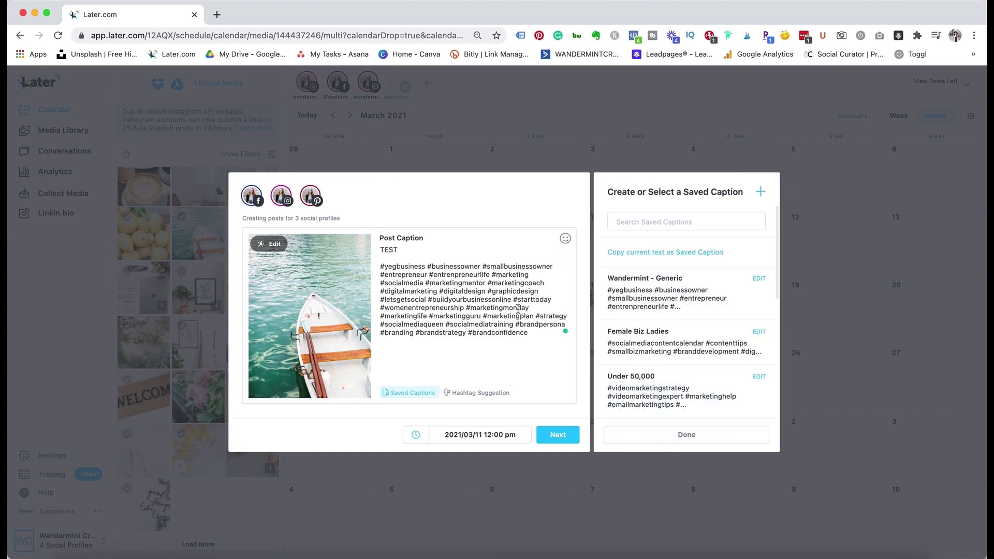
pyautogui.click(480, 434)
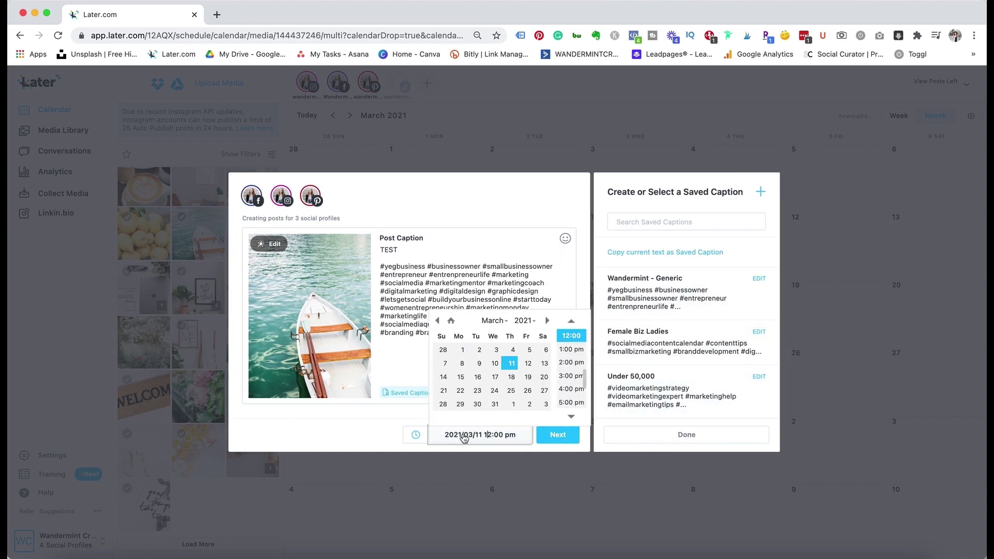
pyautogui.click(570, 364)
pyautogui.click(558, 434)
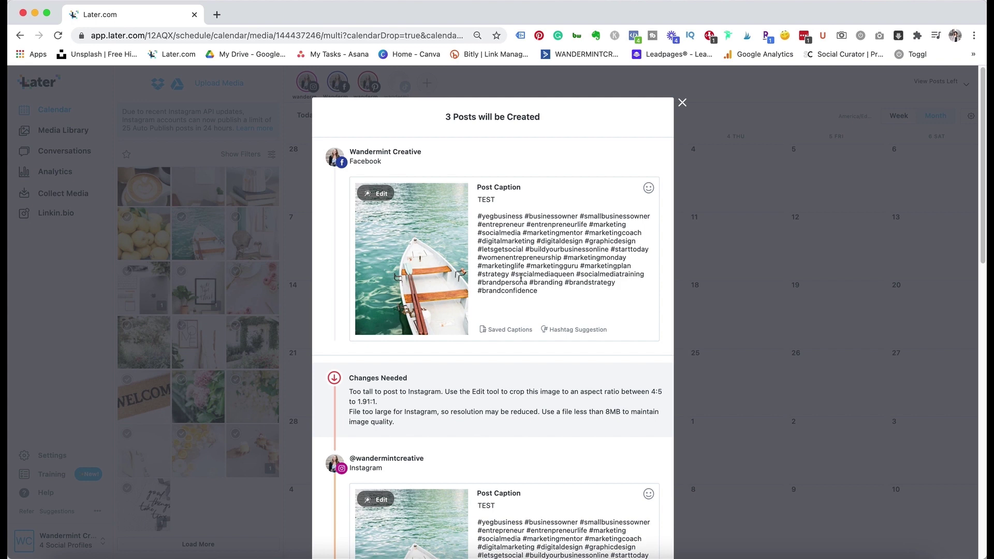
# - Delete all the hashtags from the Facebook post's caption, keeping only TEST
pyautogui.moveTo(571, 301); pyautogui.dragTo(458, 220)
pyautogui.press('BackSpace')
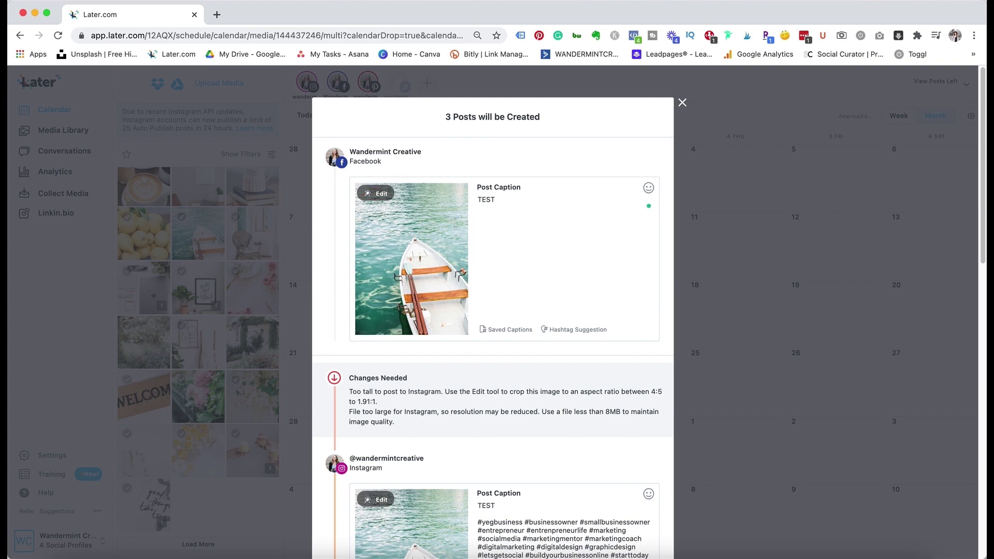
# - Crop the Instagram post's image to a 1:1 square covering the lower part with the rowboat and update the image
pyautogui.scroll(-8, 523, 313)
pyautogui.scroll(4, 466, 301)
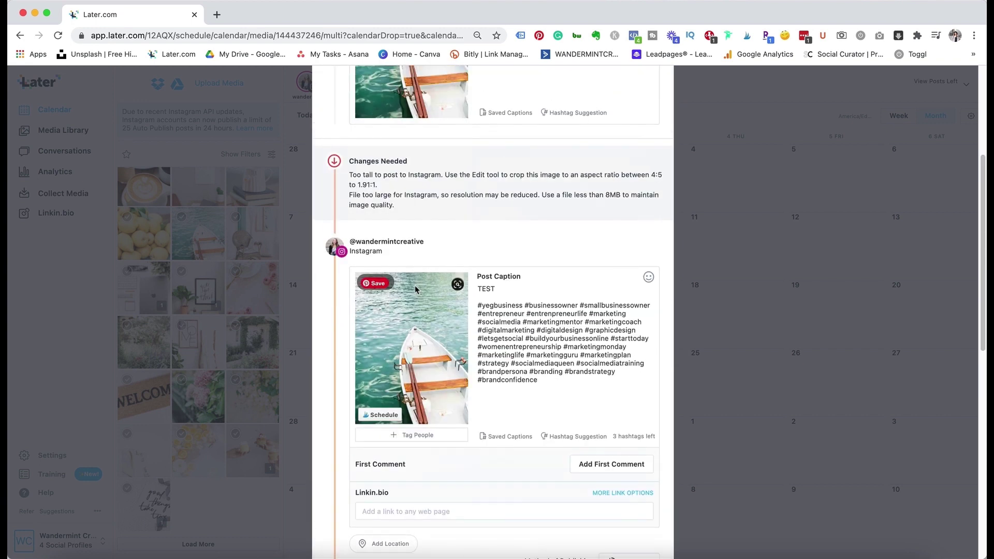
pyautogui.click(375, 283)
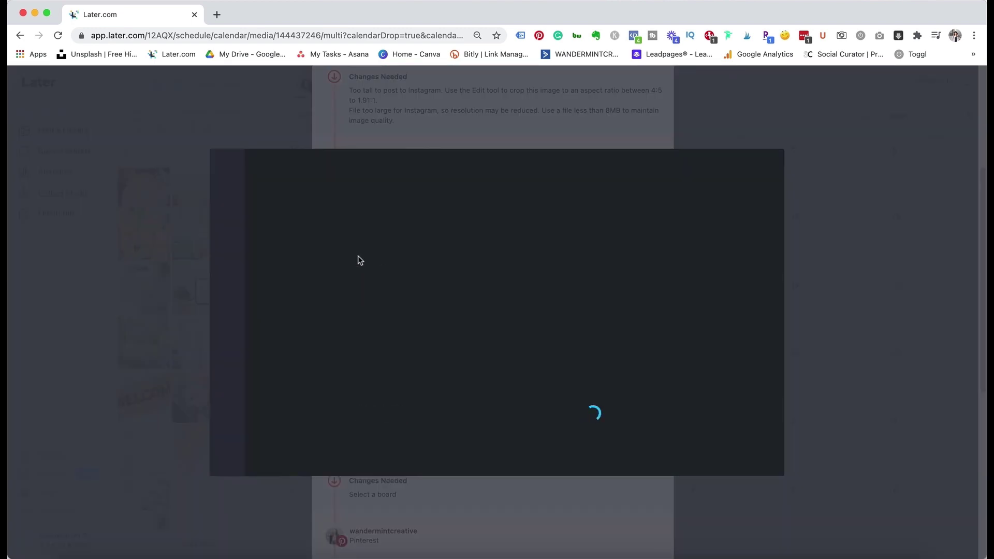
pyautogui.click(290, 348)
pyautogui.moveTo(575, 309); pyautogui.dragTo(574, 361)
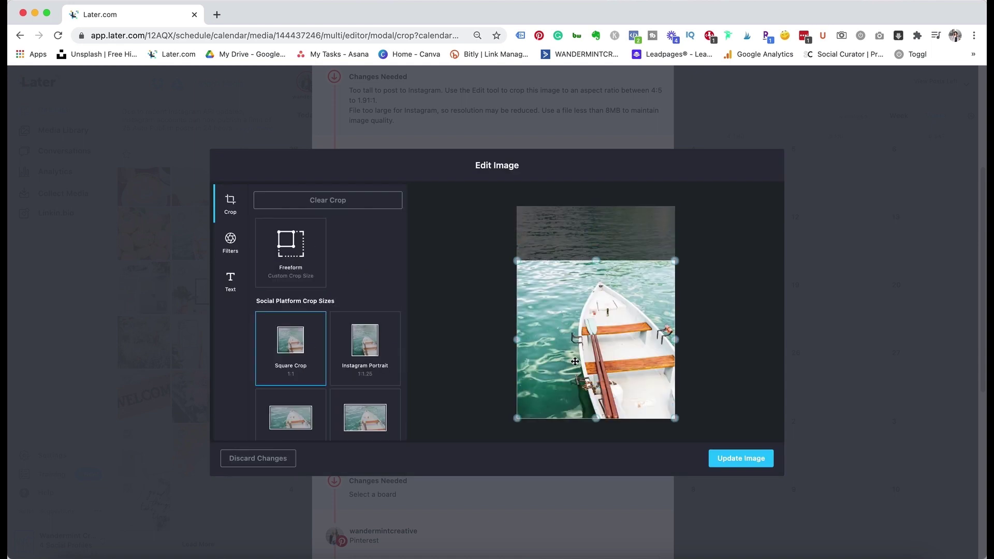
pyautogui.click(740, 456)
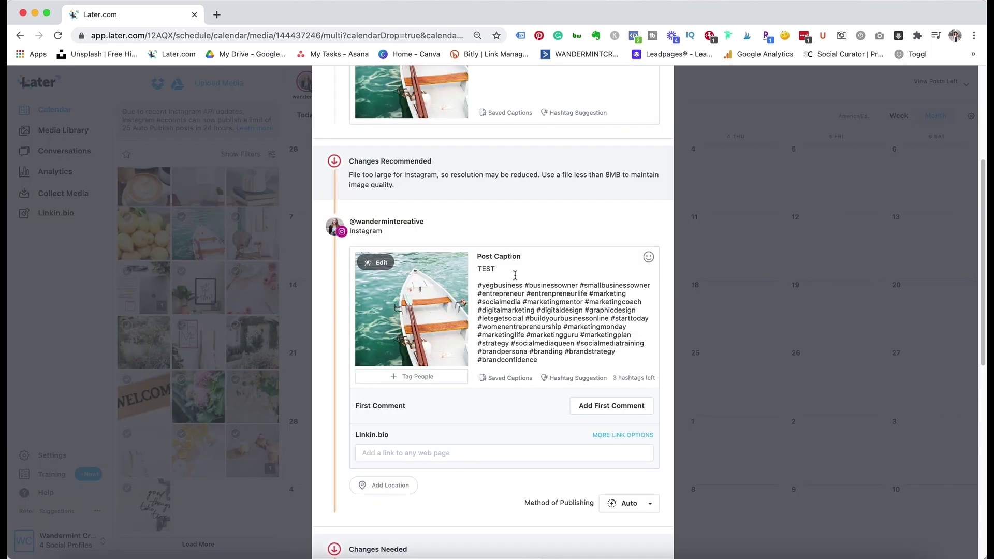
pyautogui.scroll(-1, 510, 266)
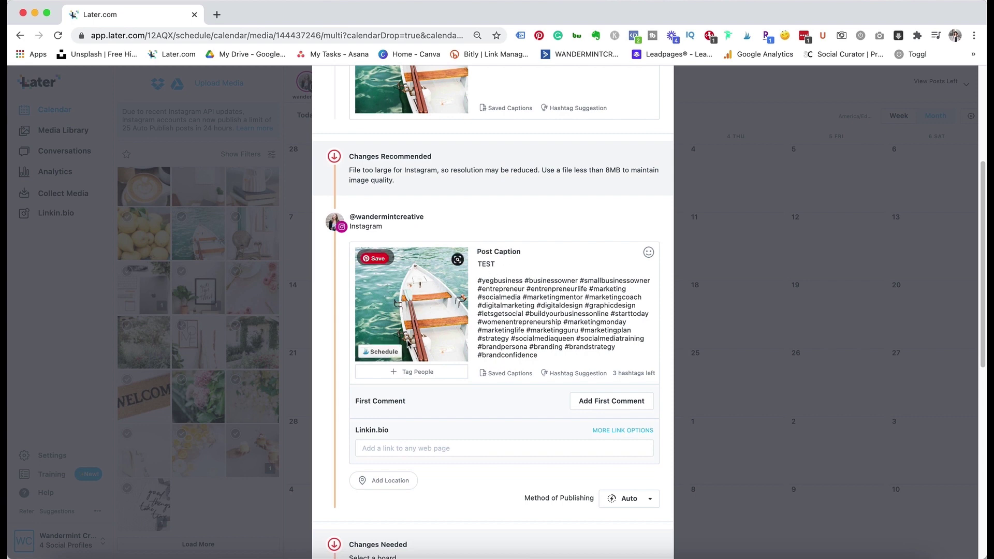
pyautogui.scroll(-3, 409, 341)
pyautogui.click(399, 314)
pyautogui.click(409, 381)
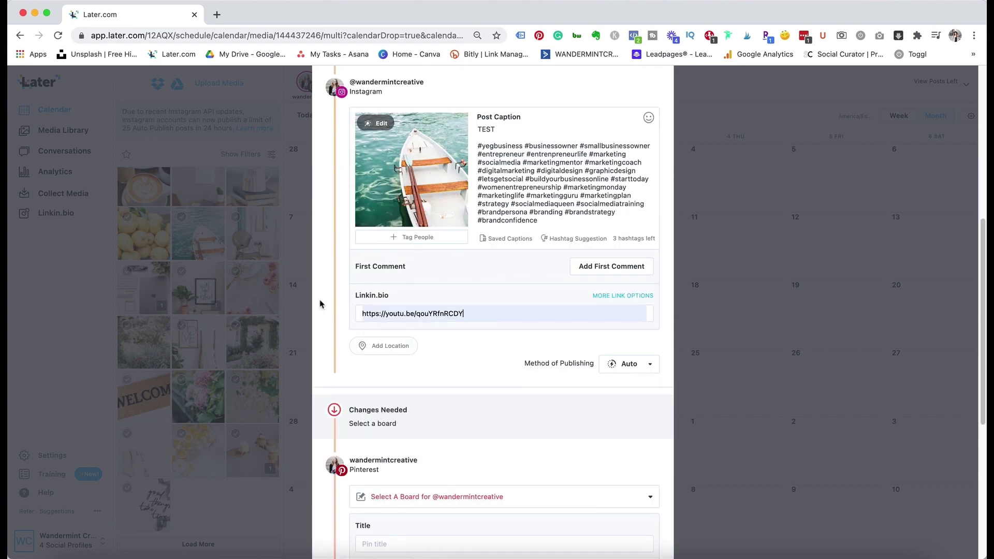
pyautogui.scroll(-3, 396, 398)
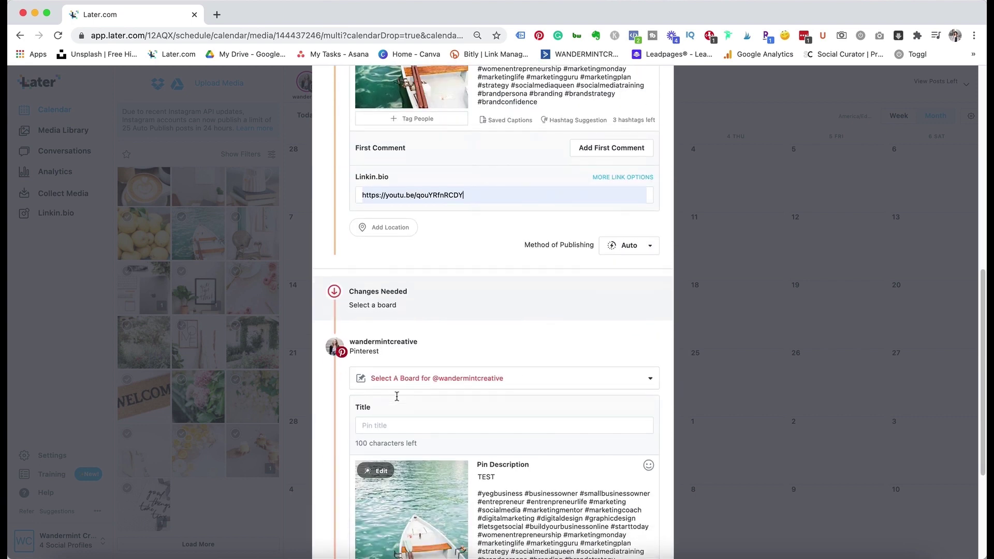
pyautogui.scroll(-3, 432, 407)
pyautogui.click(577, 242)
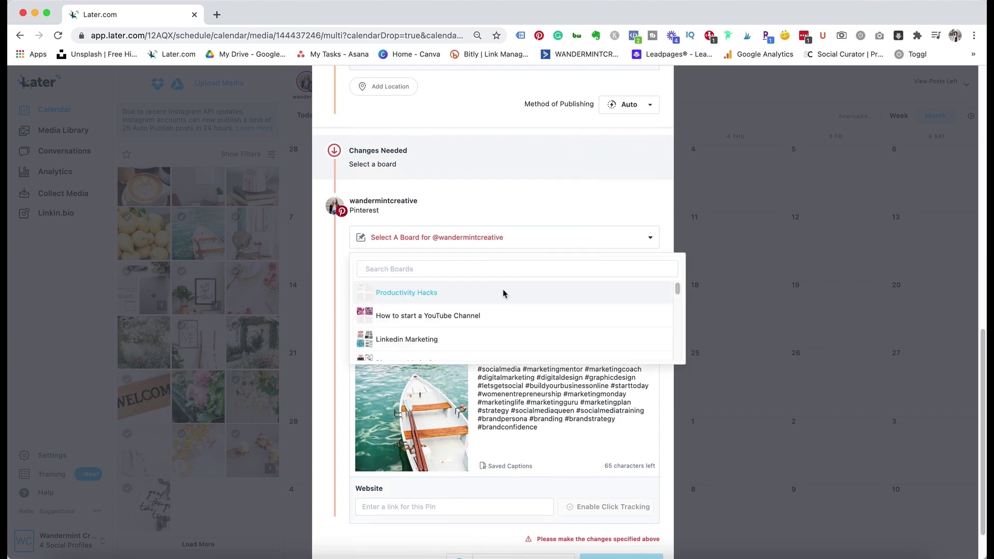
pyautogui.click(415, 293)
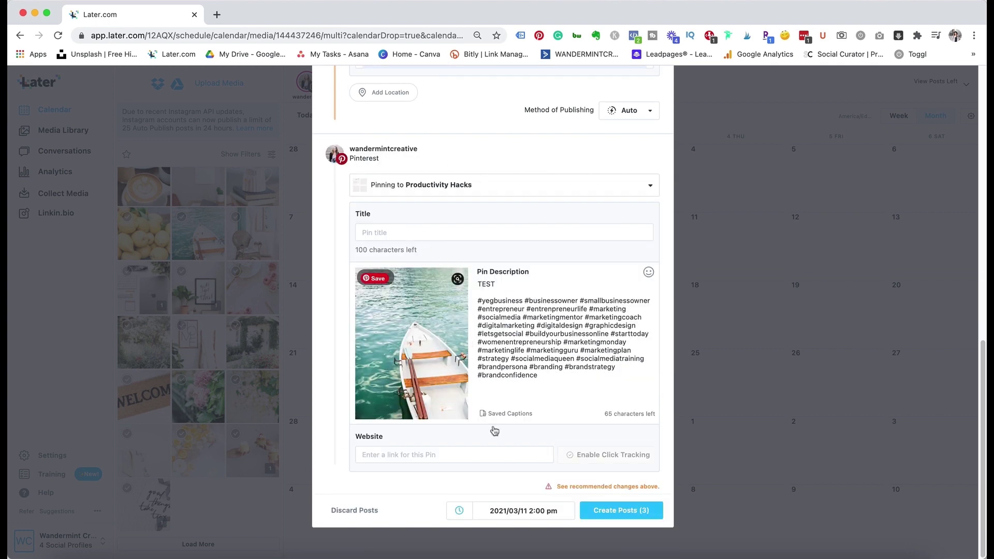
pyautogui.click(489, 455)
pyautogui.click(424, 425)
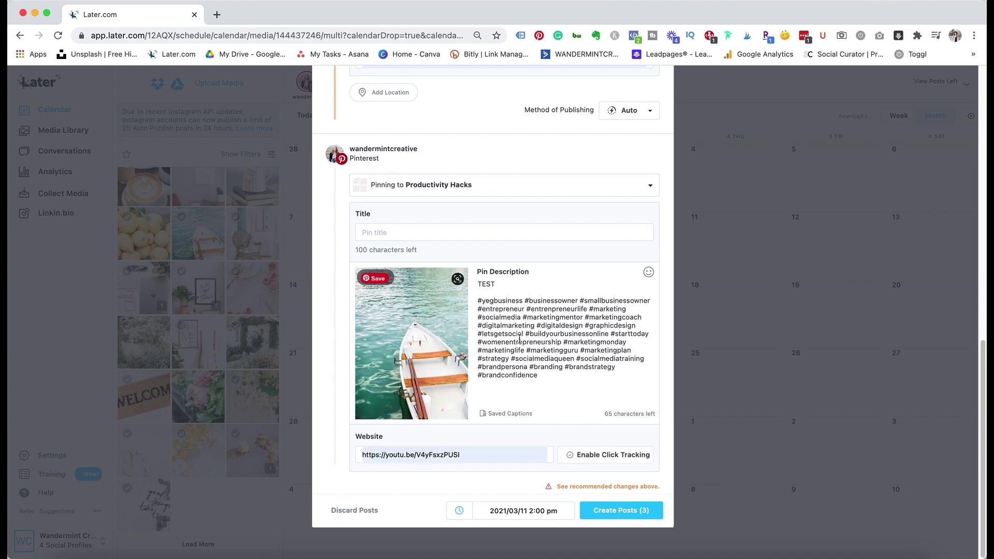
# - Delete every hashtag after #marketing from the Pinterest pin description and review the posts above
pyautogui.moveTo(548, 378); pyautogui.dragTo(485, 322)
pyautogui.press('BackSpace')
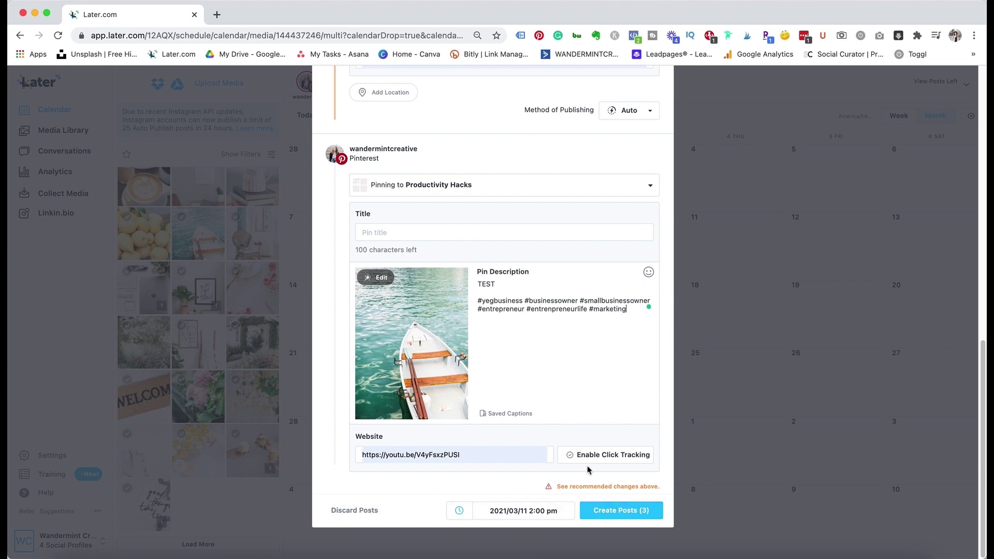
pyautogui.scroll(15, 675, 423)
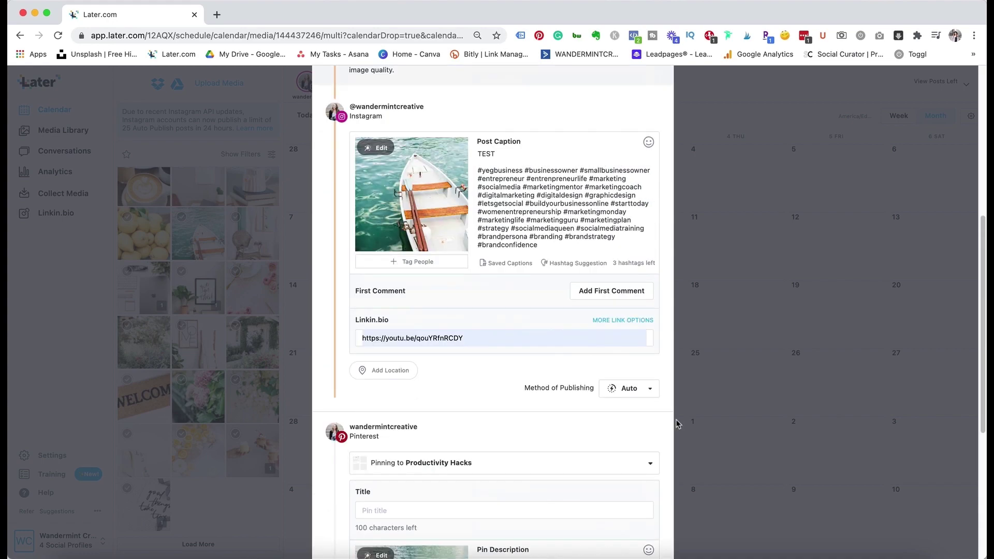